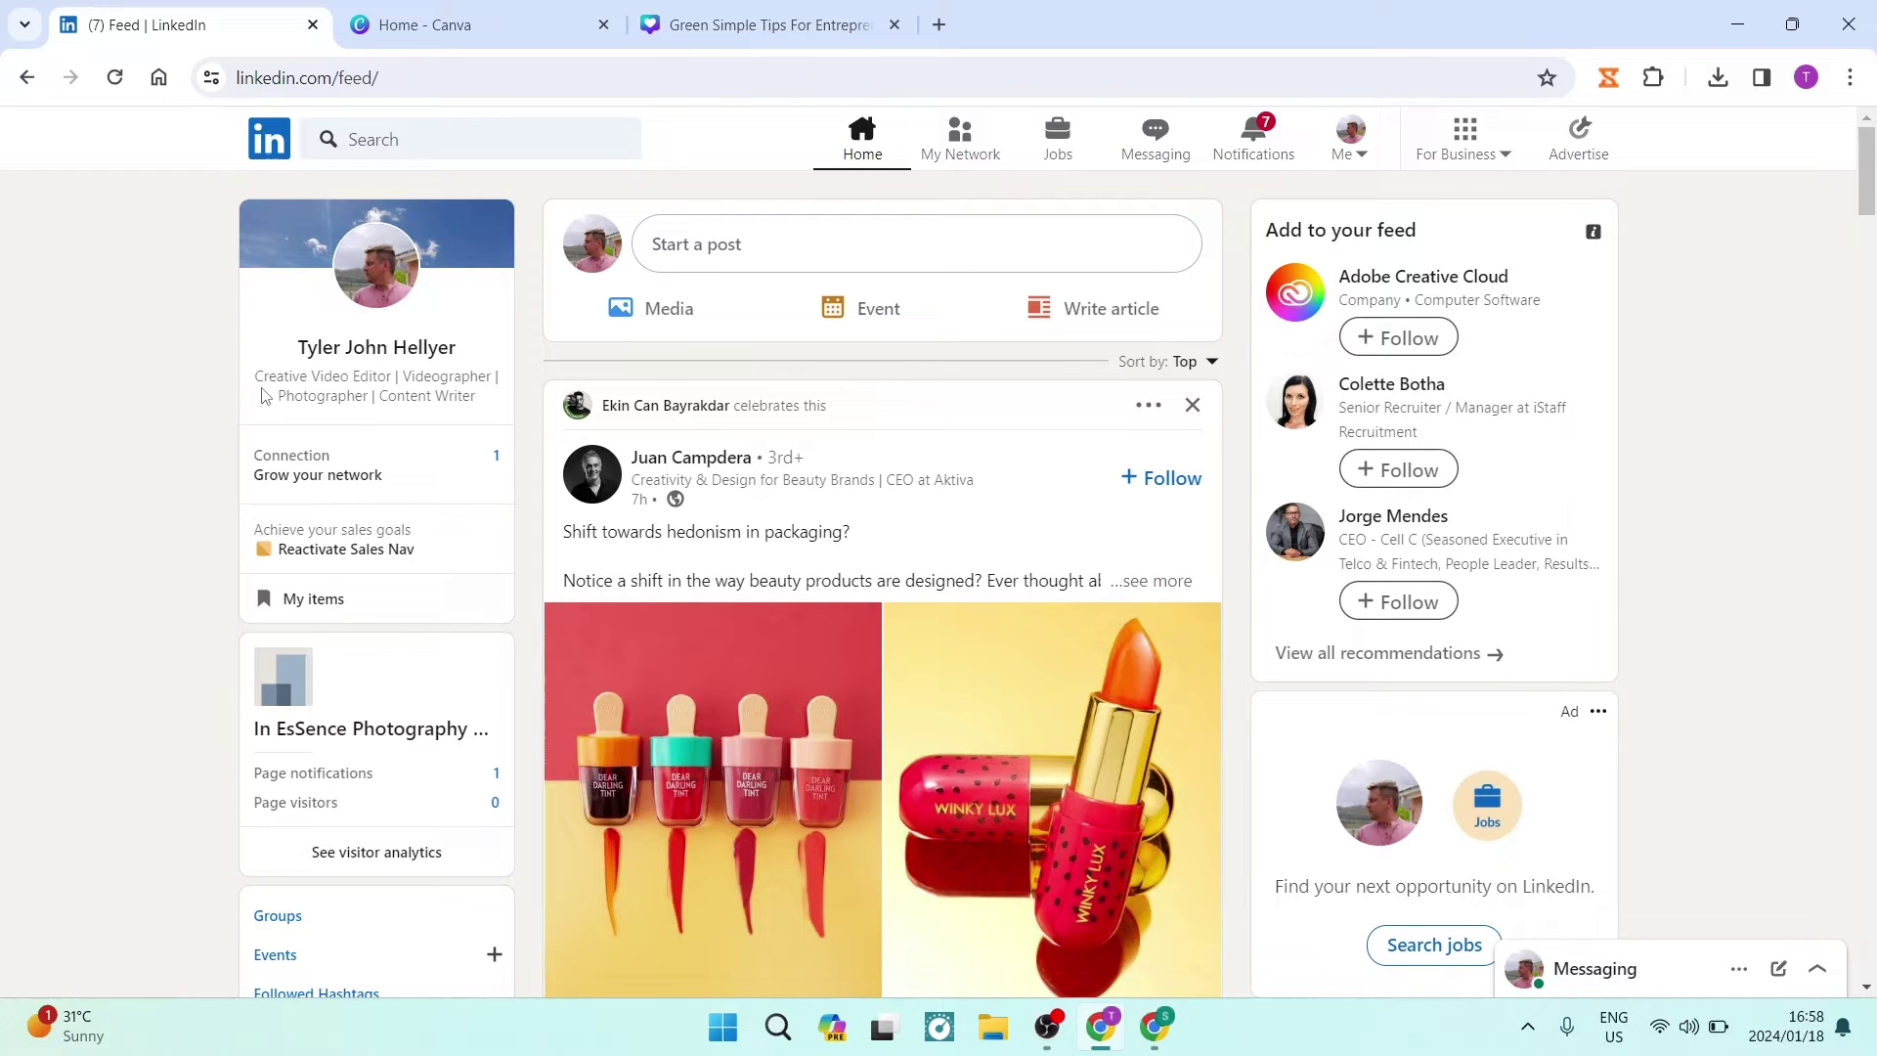
{"action": "scroll", "coordinate": [826, 564], "scroll_direction": "down", "scroll_amount": 4}
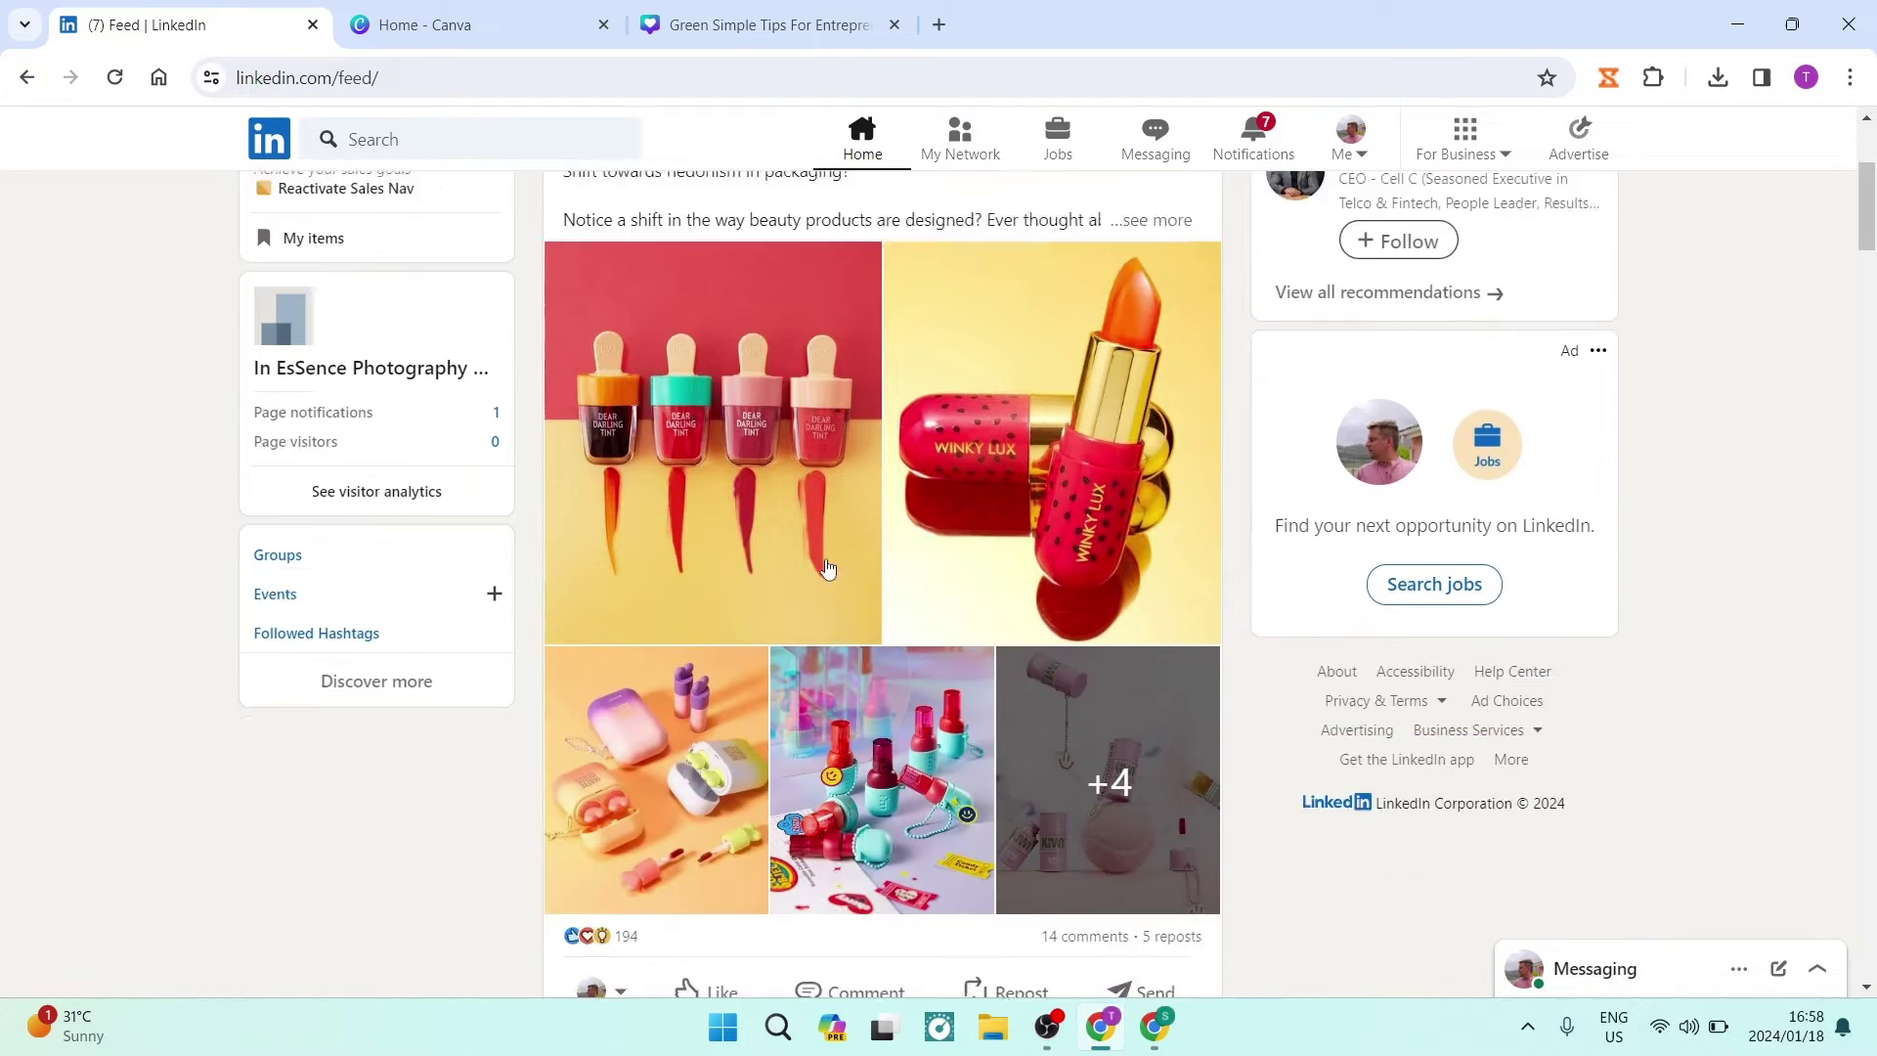
{"action": "scroll", "coordinate": [825, 565], "scroll_direction": "down", "scroll_amount": 4}
{"action": "scroll", "coordinate": [826, 564], "scroll_direction": "down", "scroll_amount": 3}
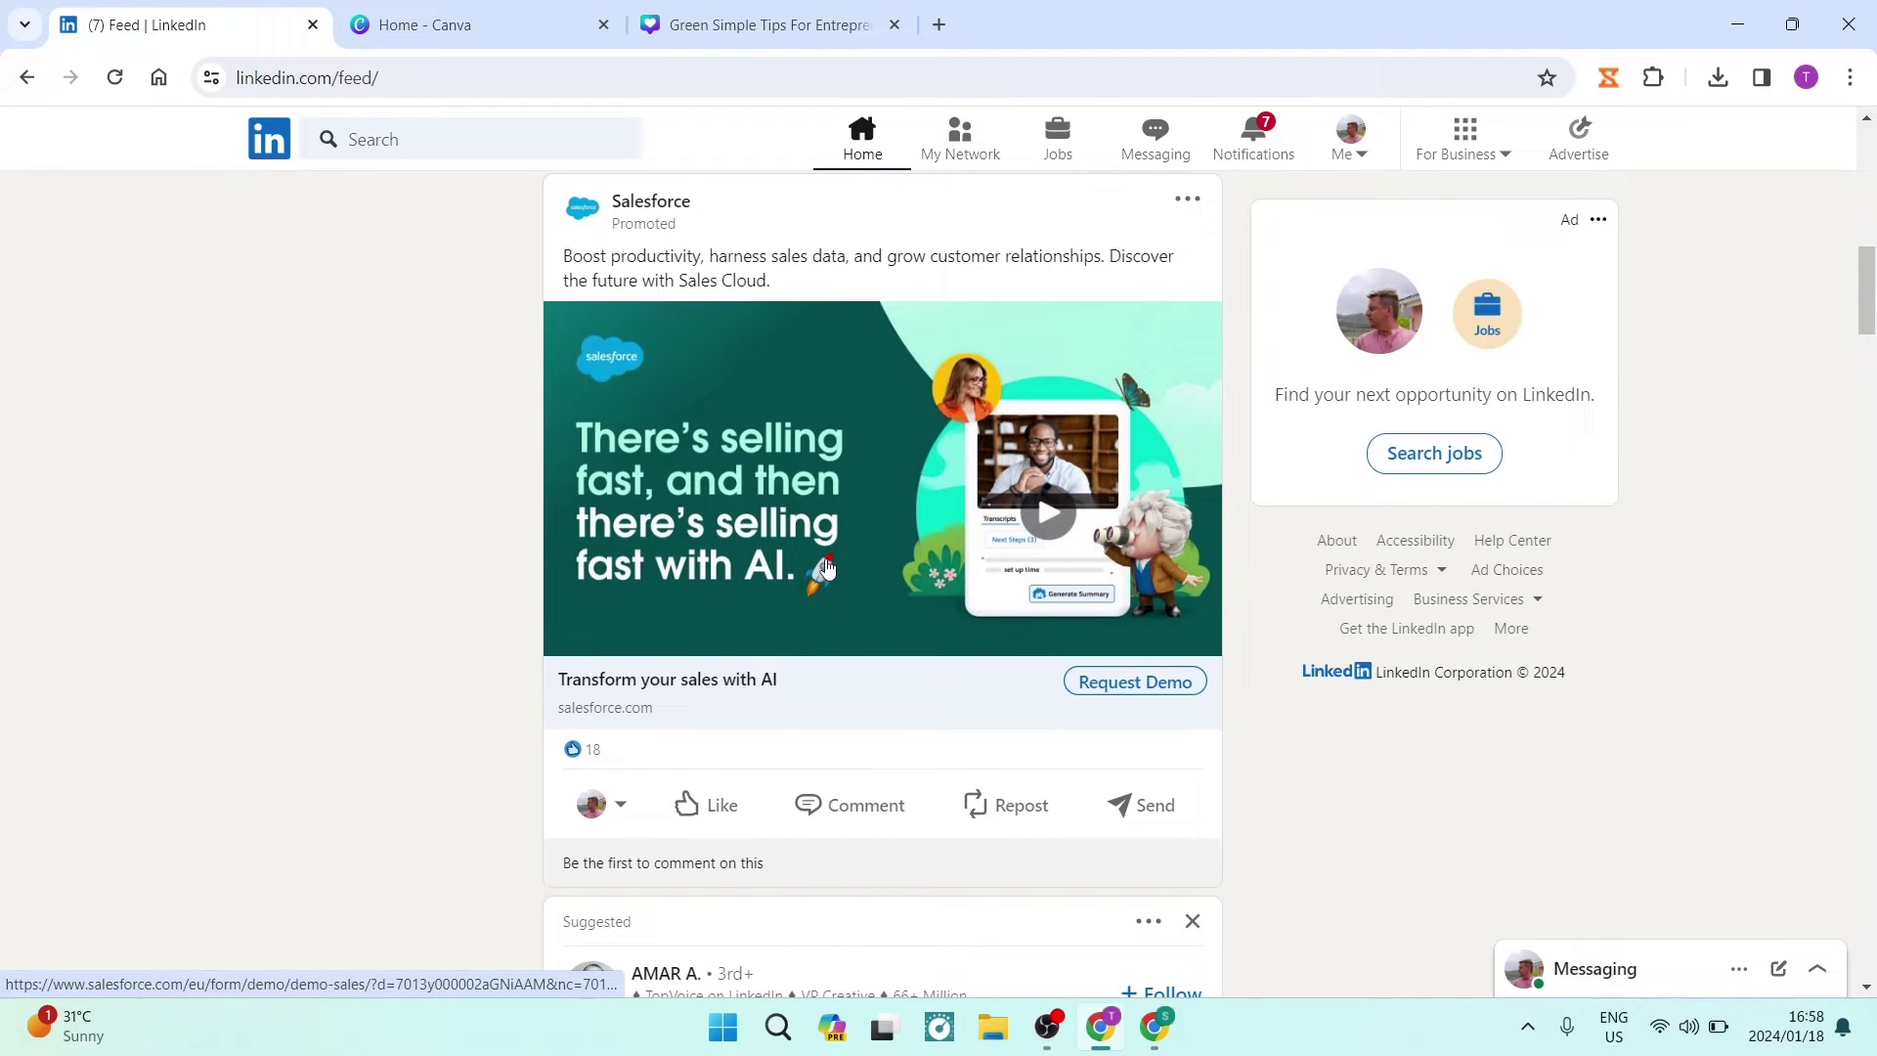
{"action": "scroll", "coordinate": [862, 593], "scroll_direction": "up", "scroll_amount": 5}
{"action": "scroll", "coordinate": [862, 593], "scroll_direction": "up", "scroll_amount": 5}
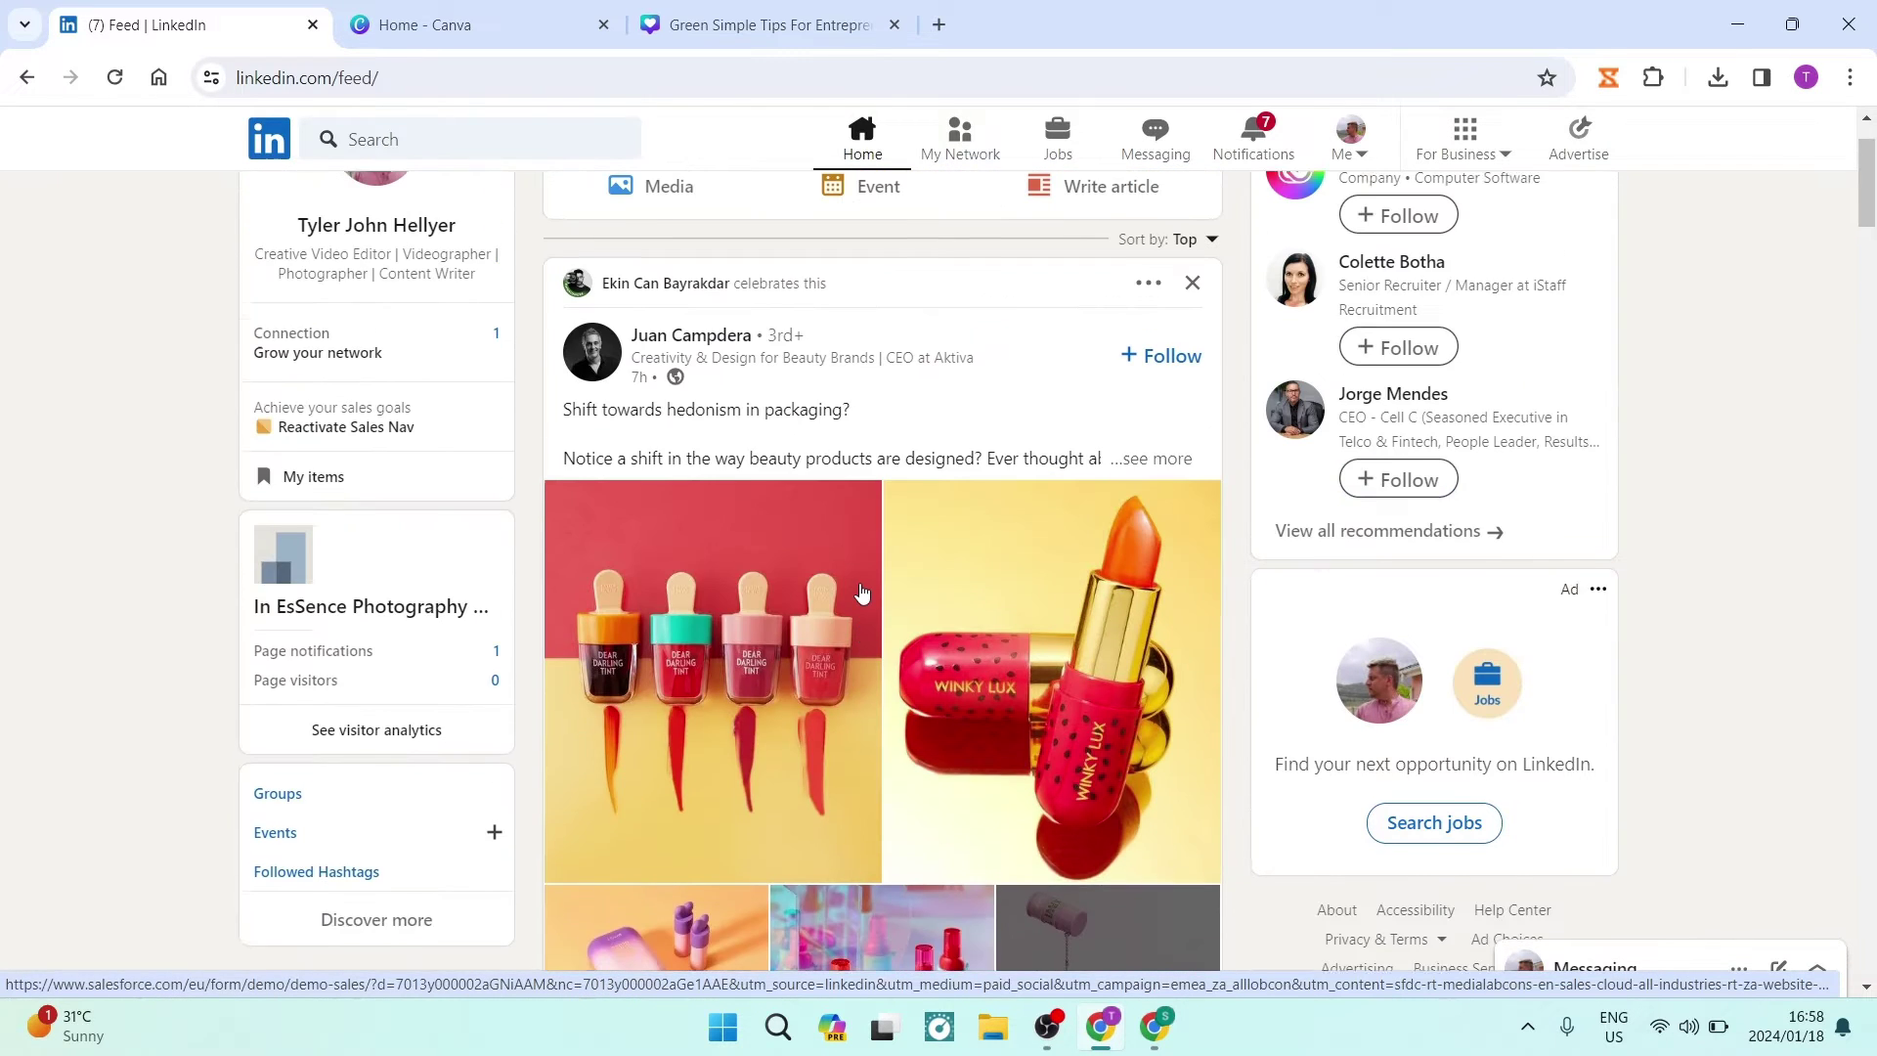
{"action": "scroll", "coordinate": [864, 592], "scroll_direction": "up", "scroll_amount": 2}
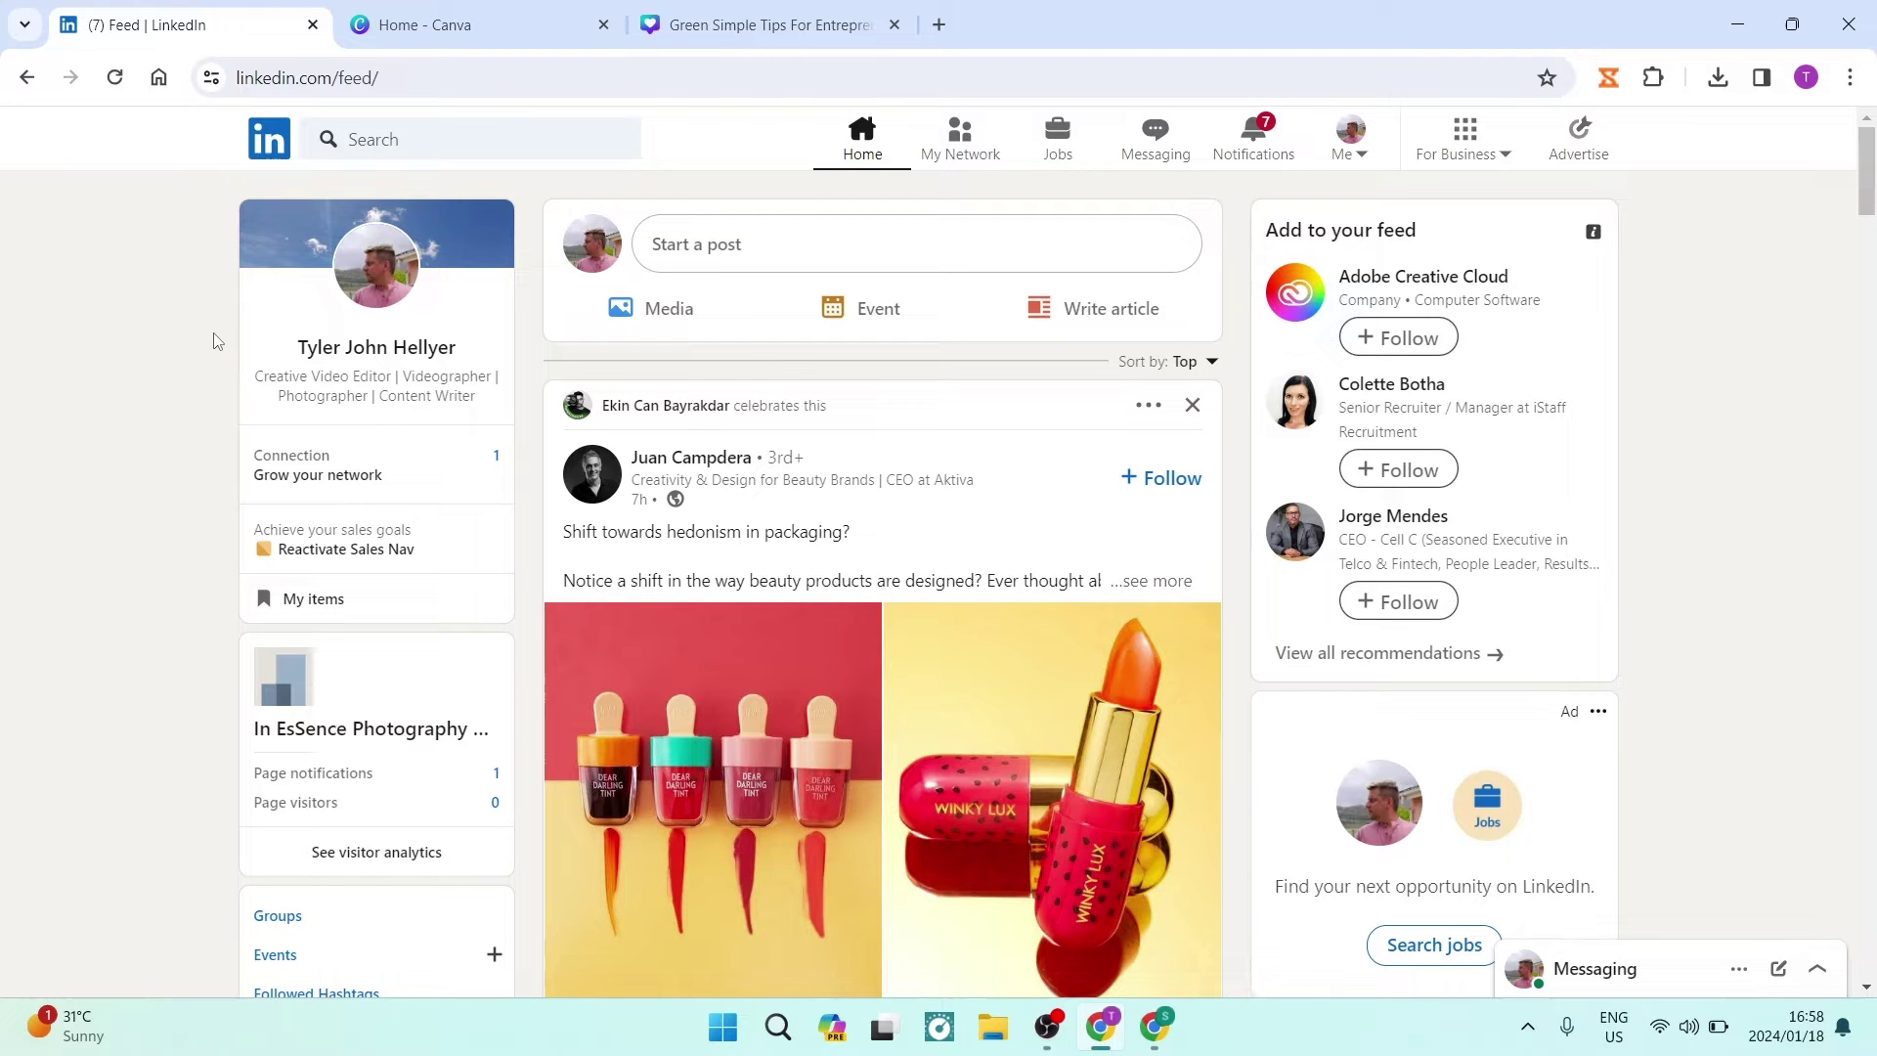
Step: Switch from the LinkedIn feed to the Canva Home tab
{"action": "left_click", "coordinate": [448, 26]}
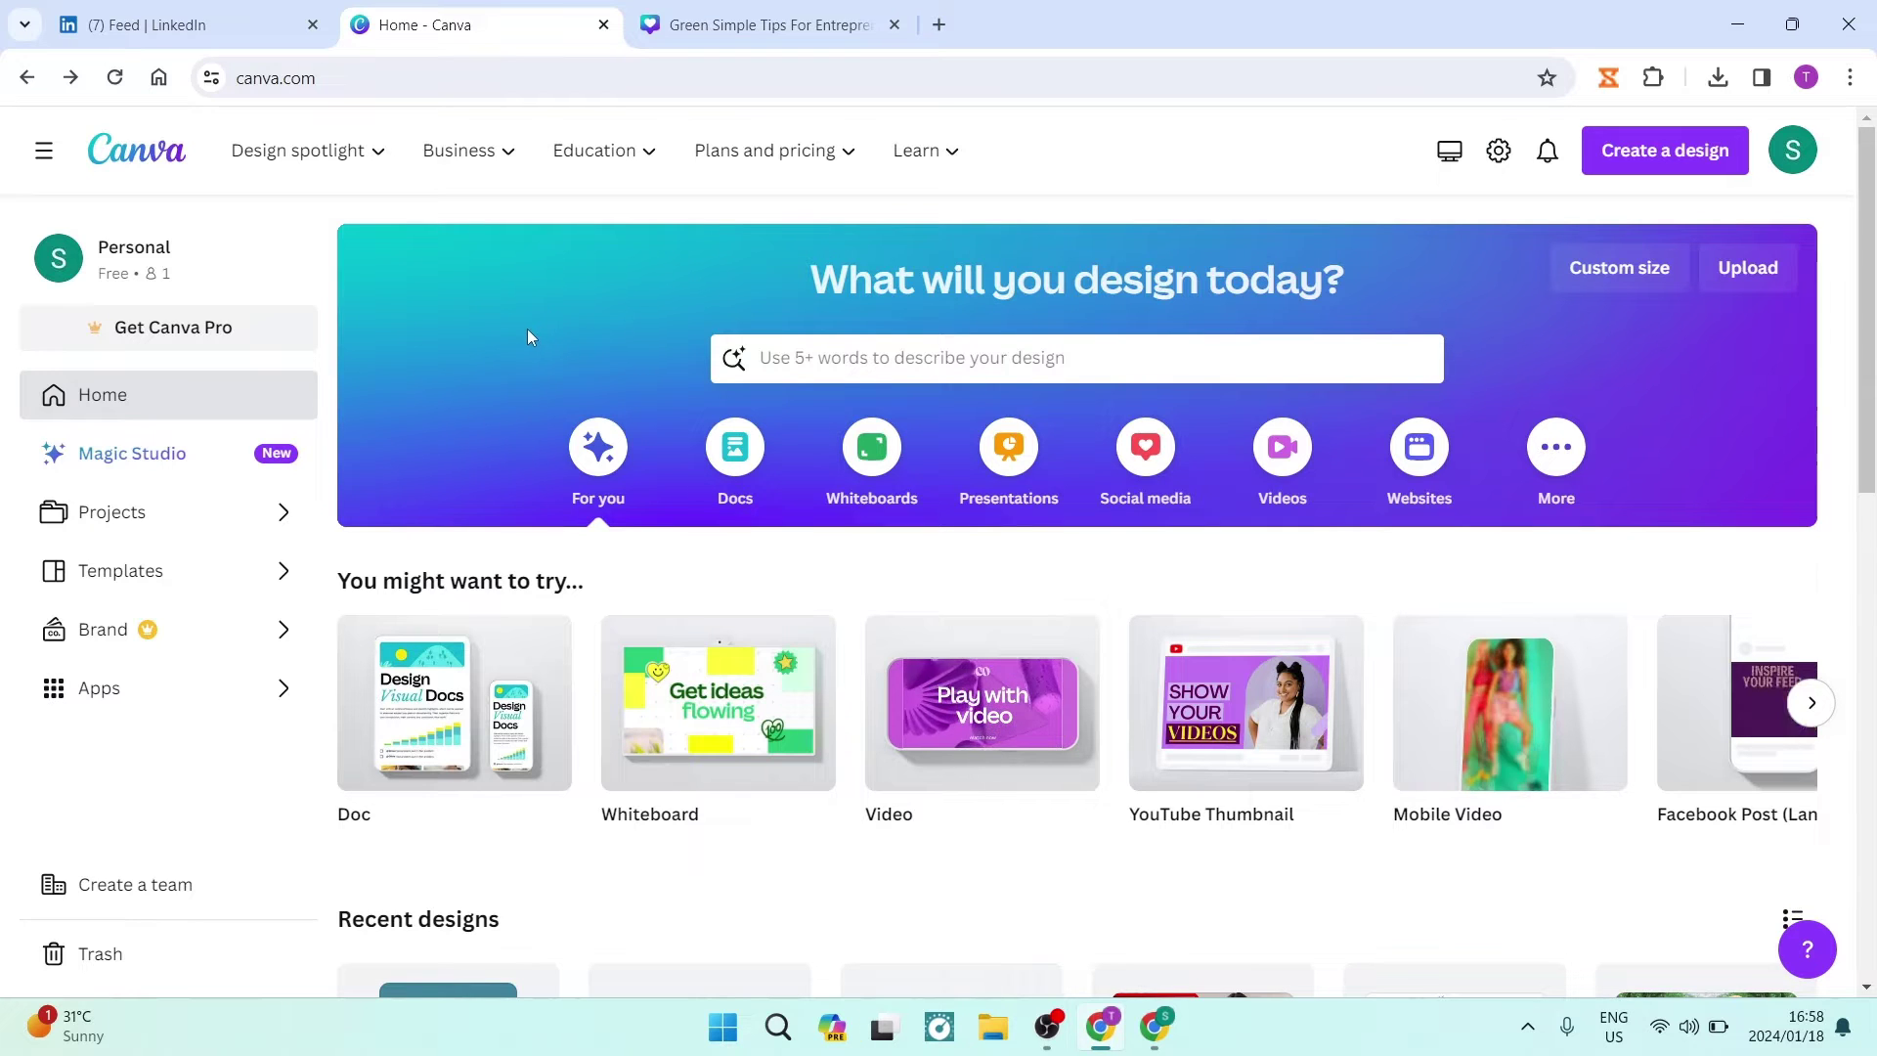
Step: Search Canva for 'linkedin ca' and open the LinkedIn Carousel 1200 × 1500 px templates
{"action": "left_click", "coordinate": [841, 358]}
{"action": "type", "text": "linkedin"}
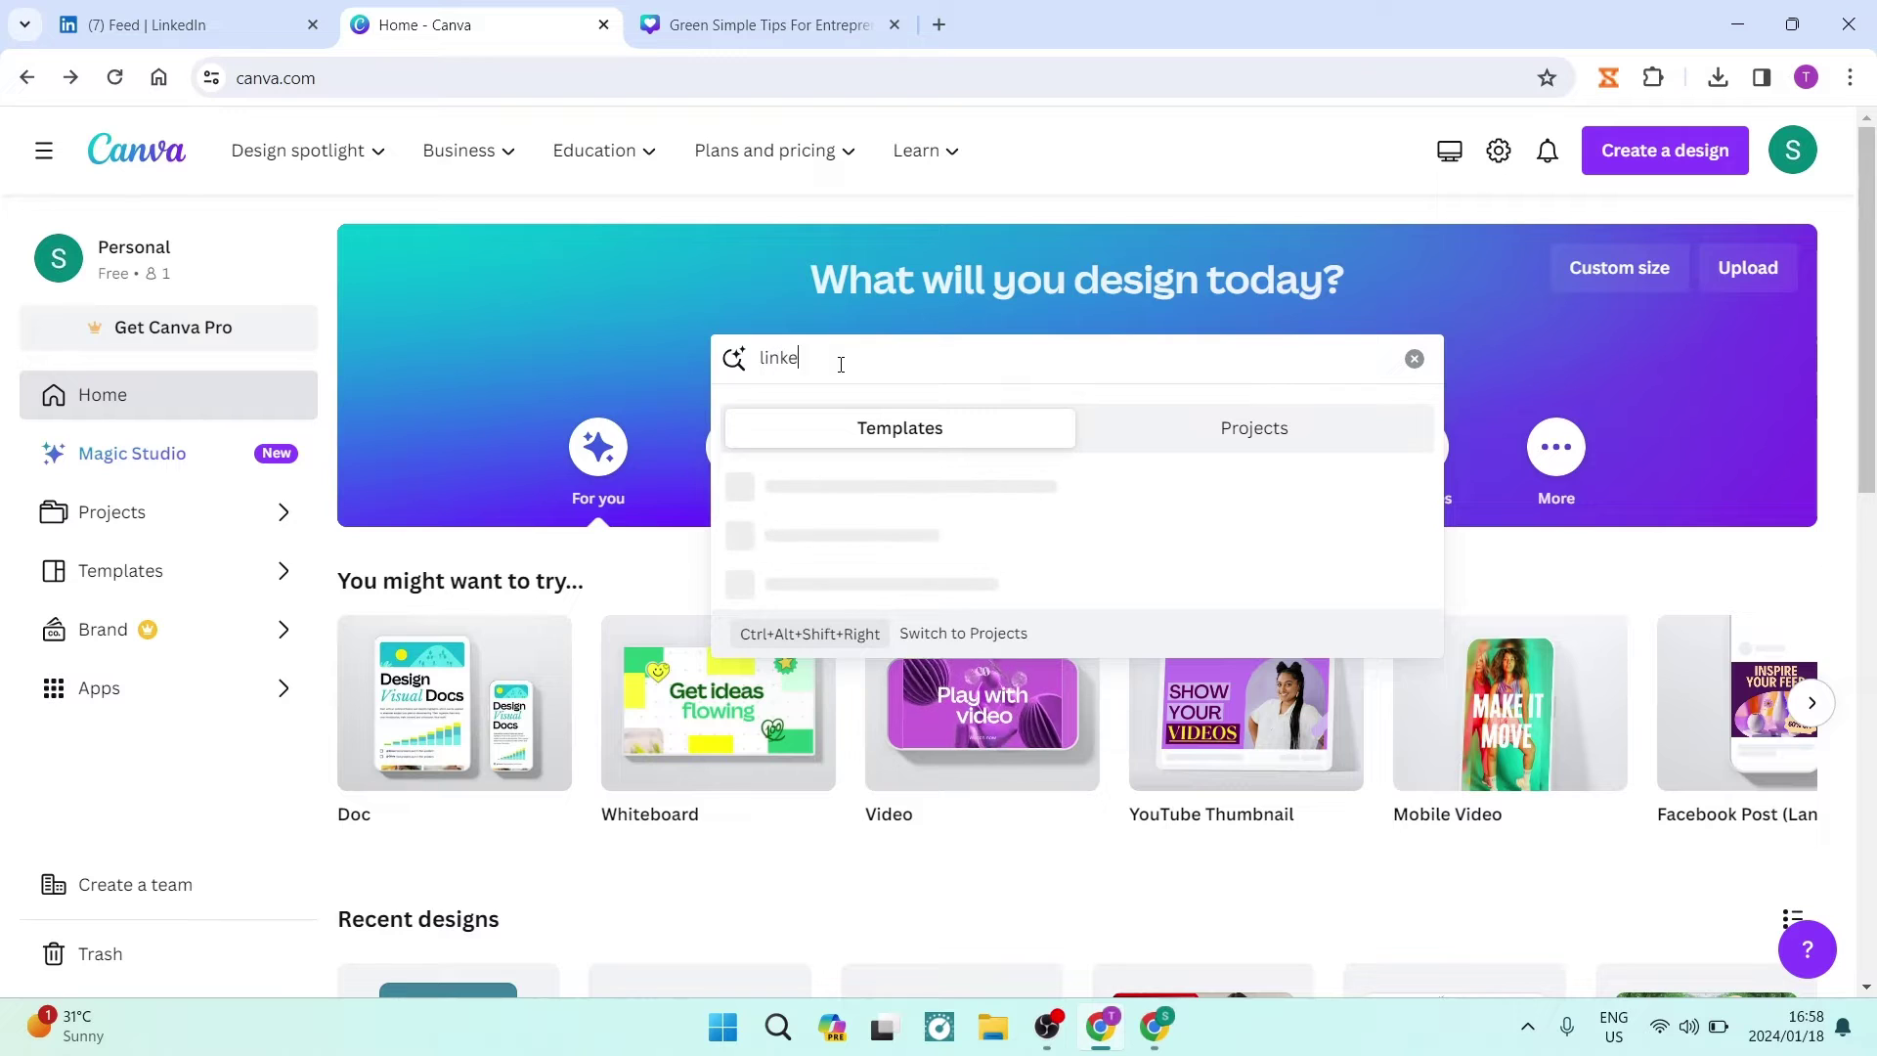
{"action": "type", "text": " ca"}
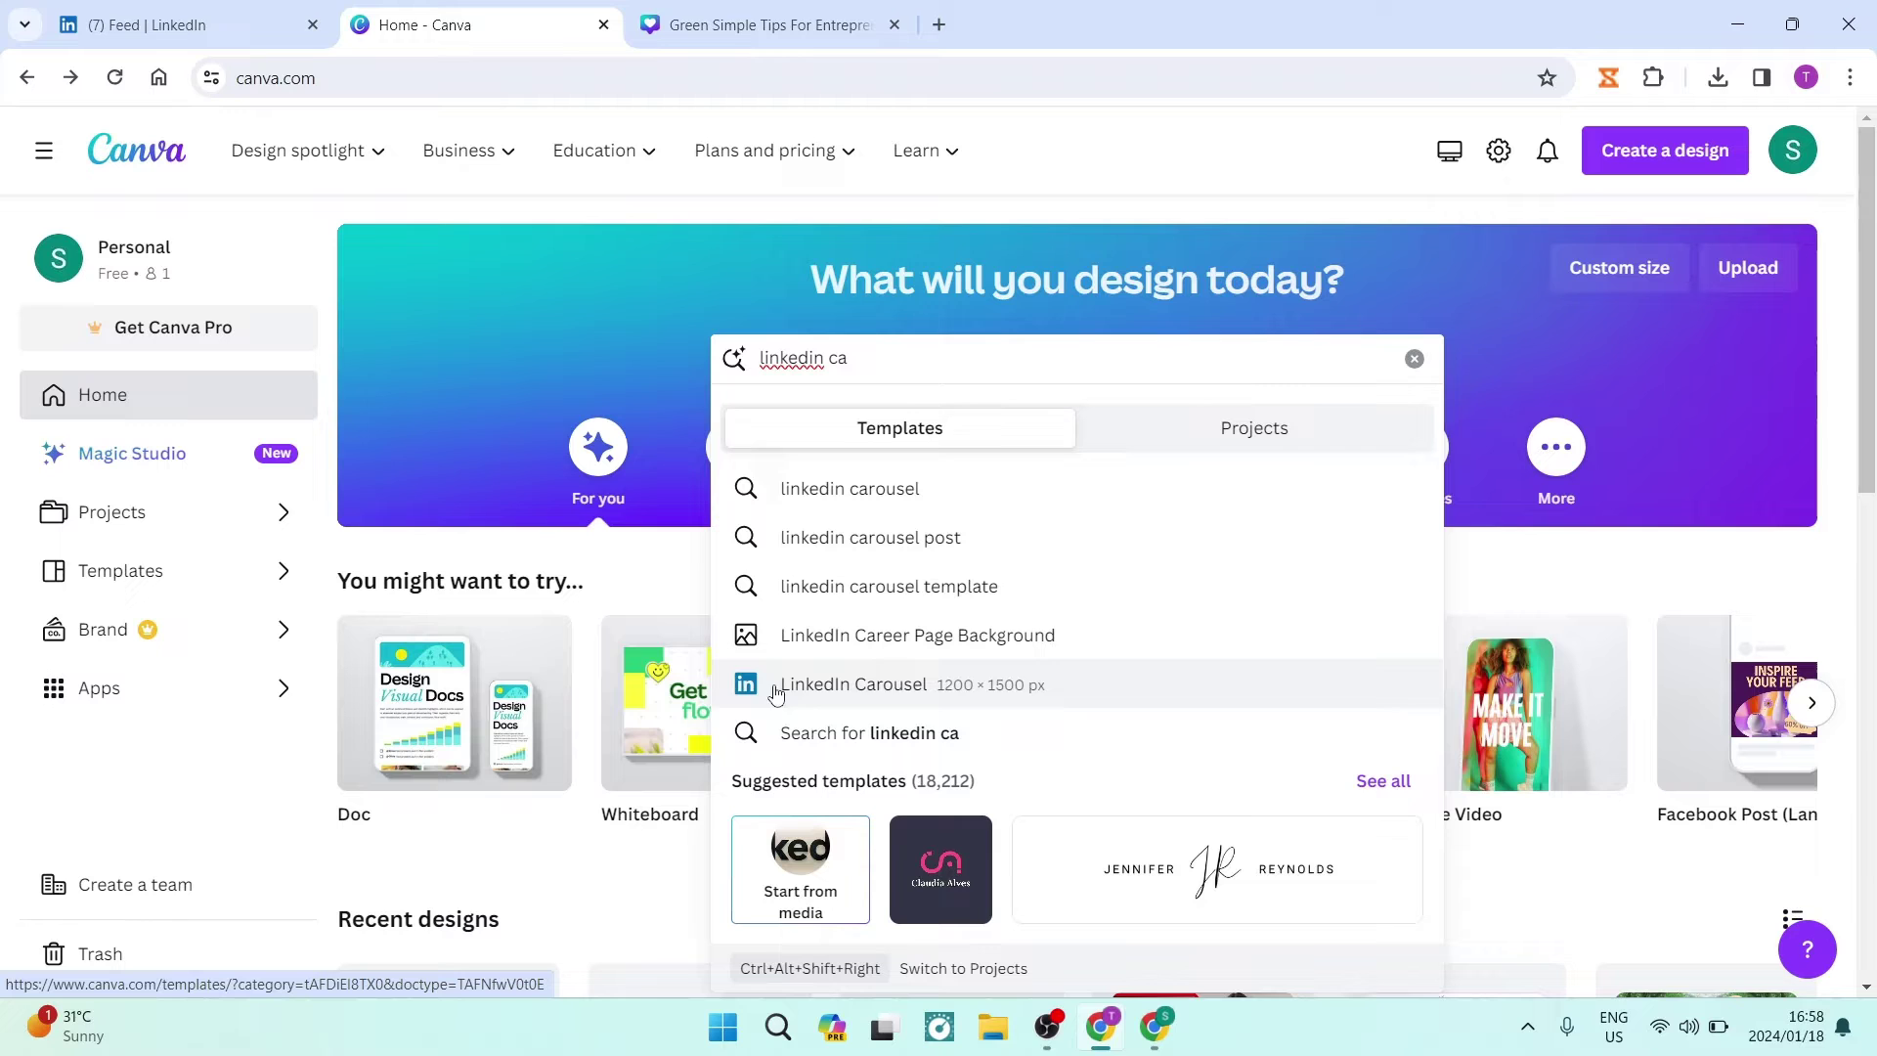
{"action": "left_click", "coordinate": [1001, 690]}
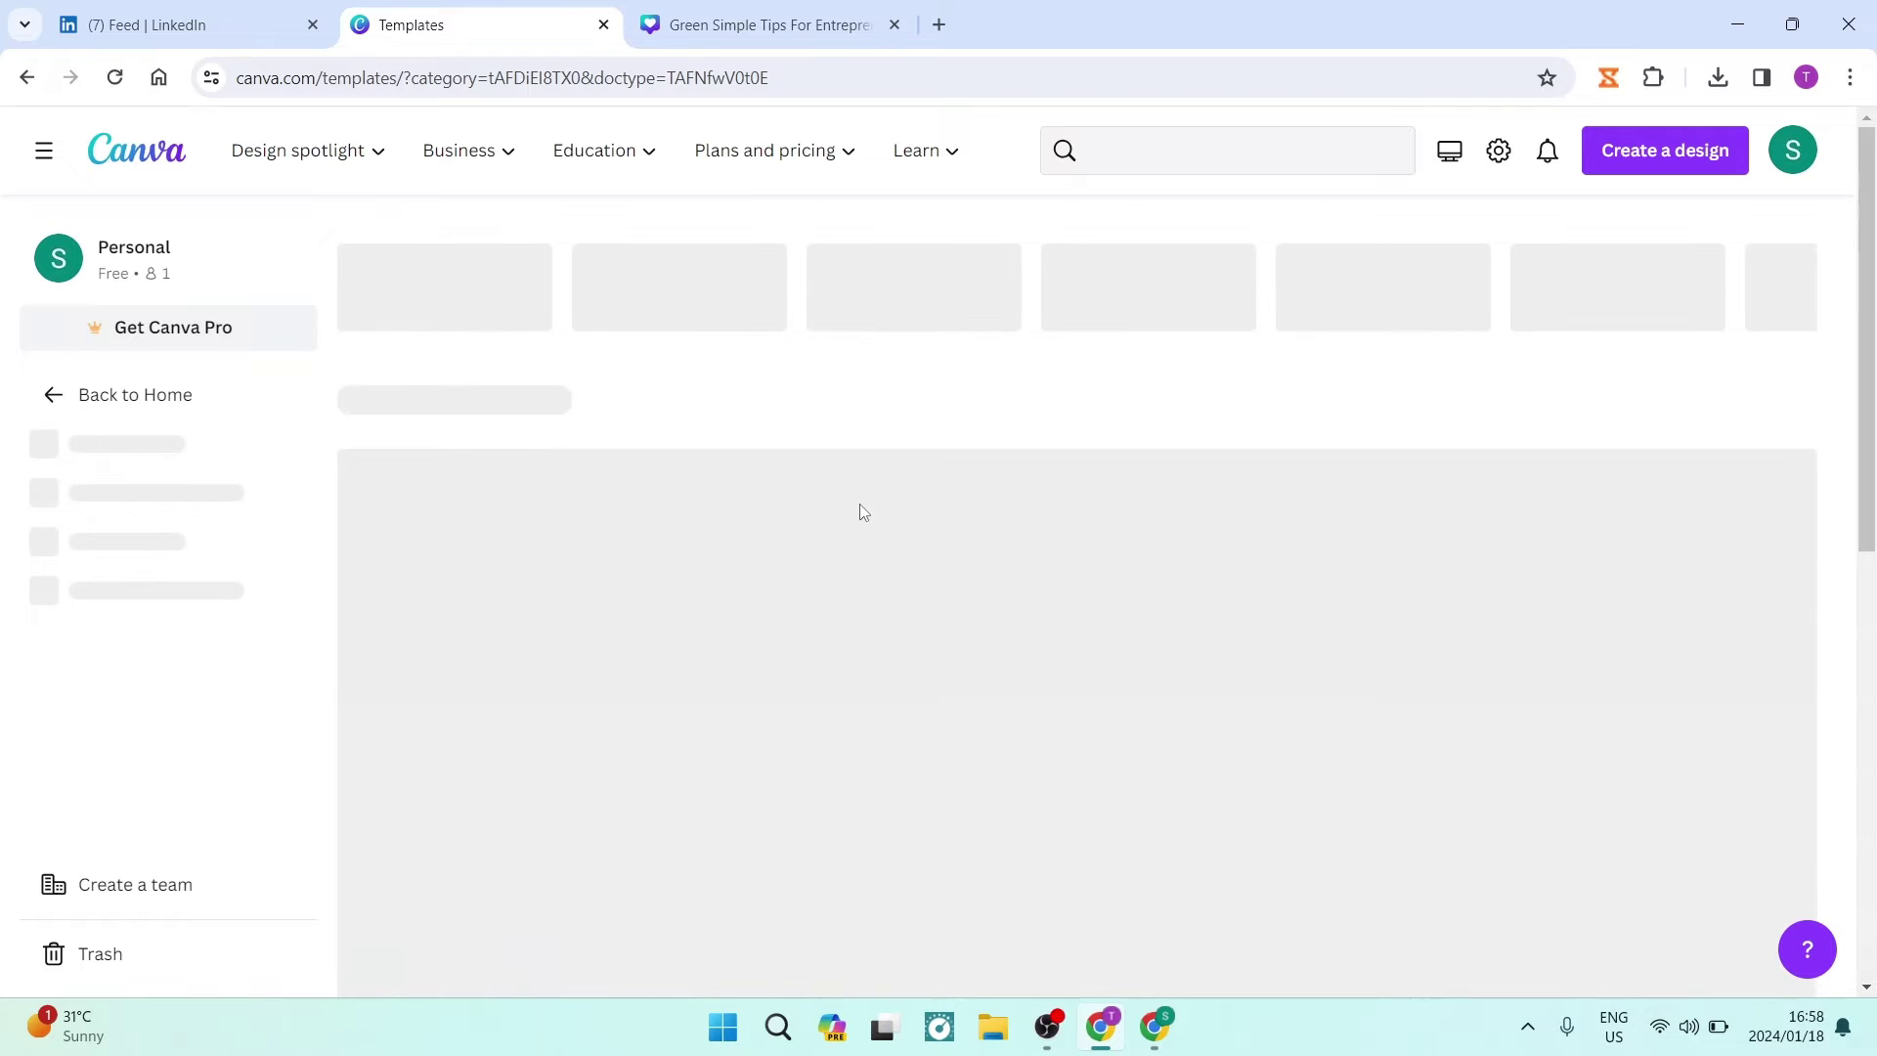
{"action": "scroll", "coordinate": [1091, 717], "scroll_direction": "down", "scroll_amount": 4}
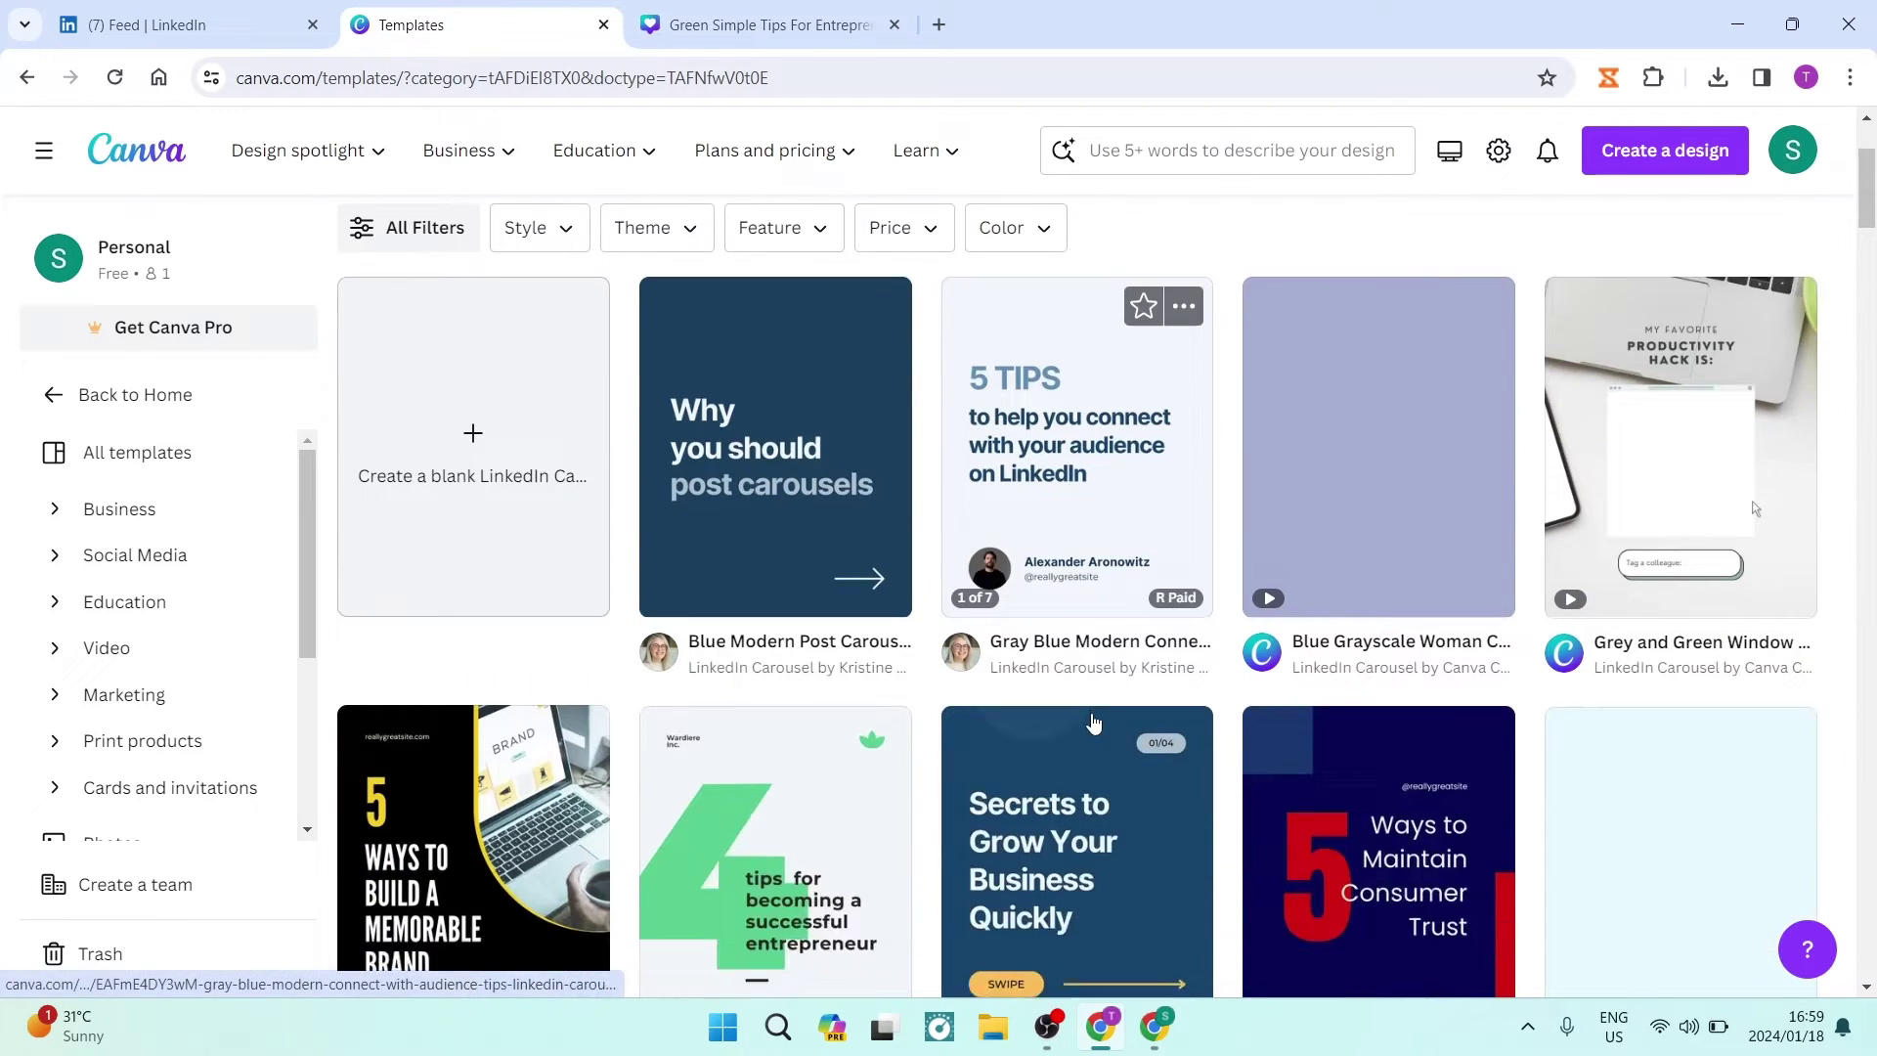
{"action": "scroll", "coordinate": [1092, 718], "scroll_direction": "down", "scroll_amount": 2}
Step: Customize the 'Secrets to Grow Your Business Quickly' carousel template as a four-page design
{"action": "left_click", "coordinate": [1017, 494]}
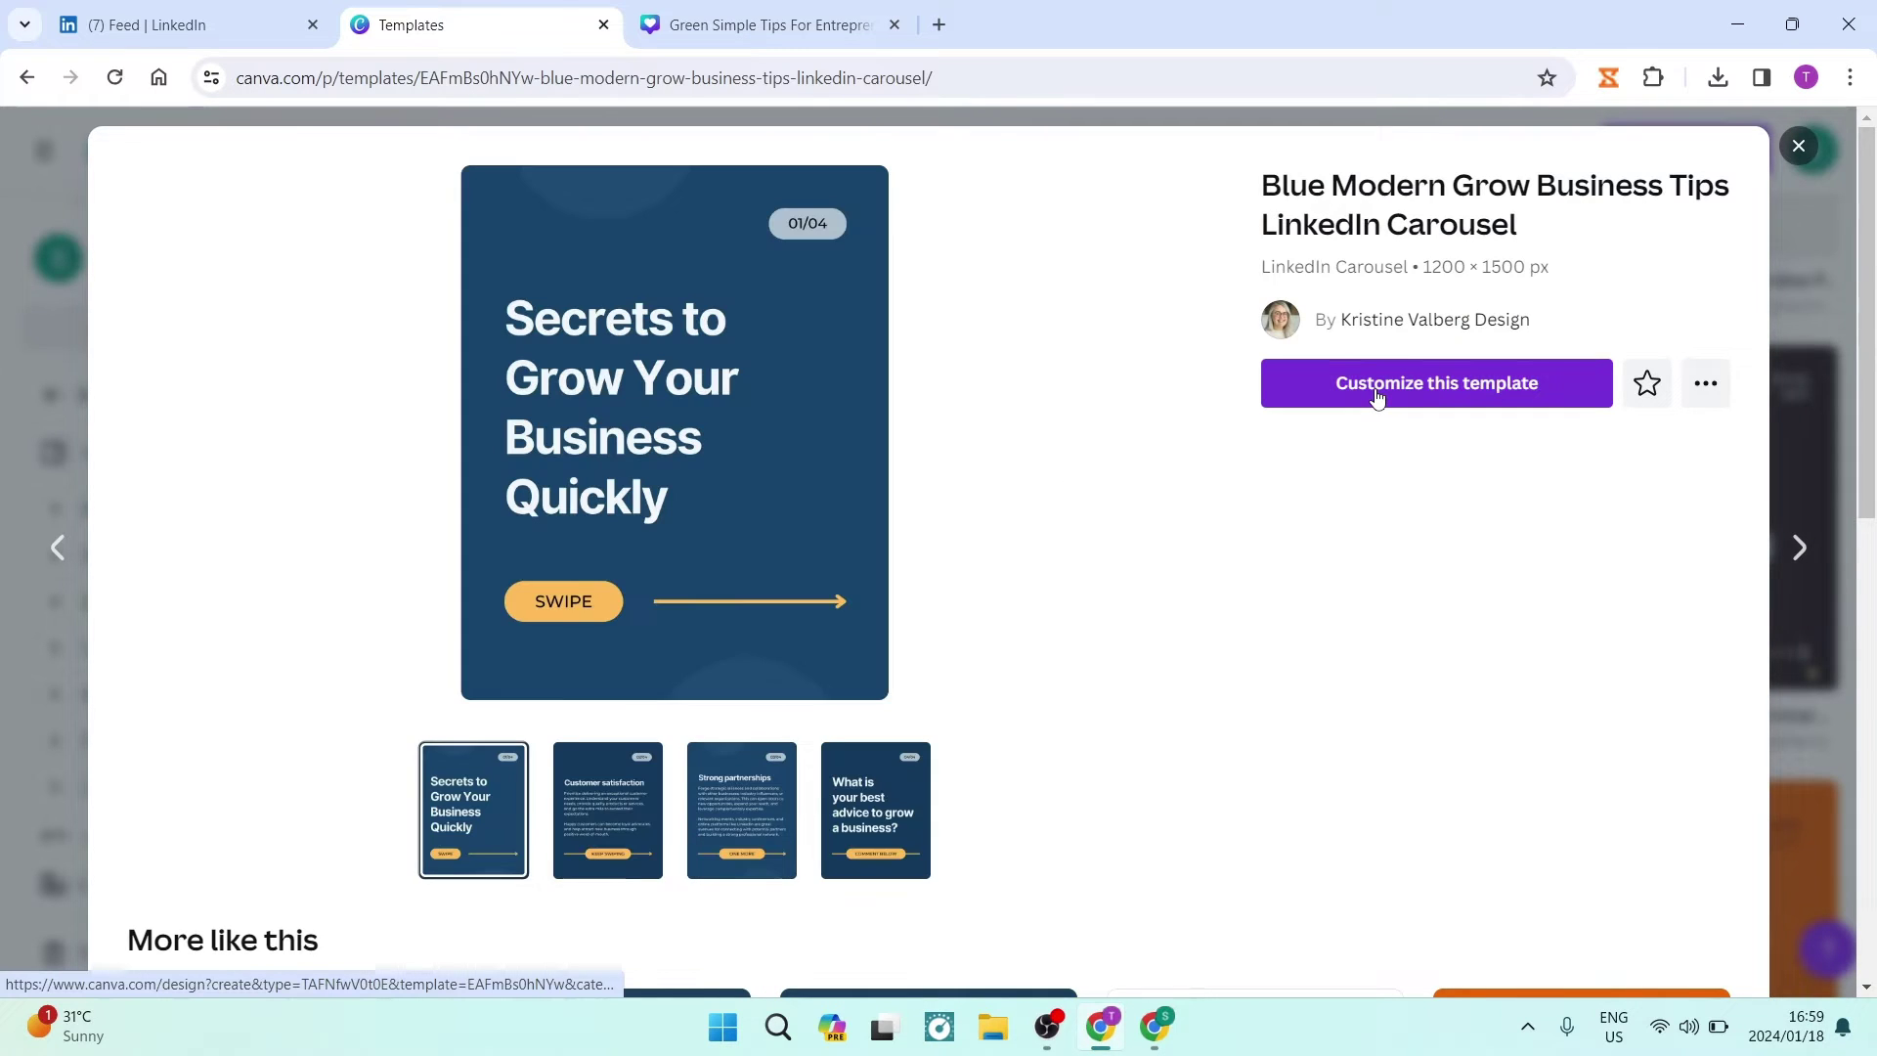
{"action": "left_click", "coordinate": [1376, 393]}
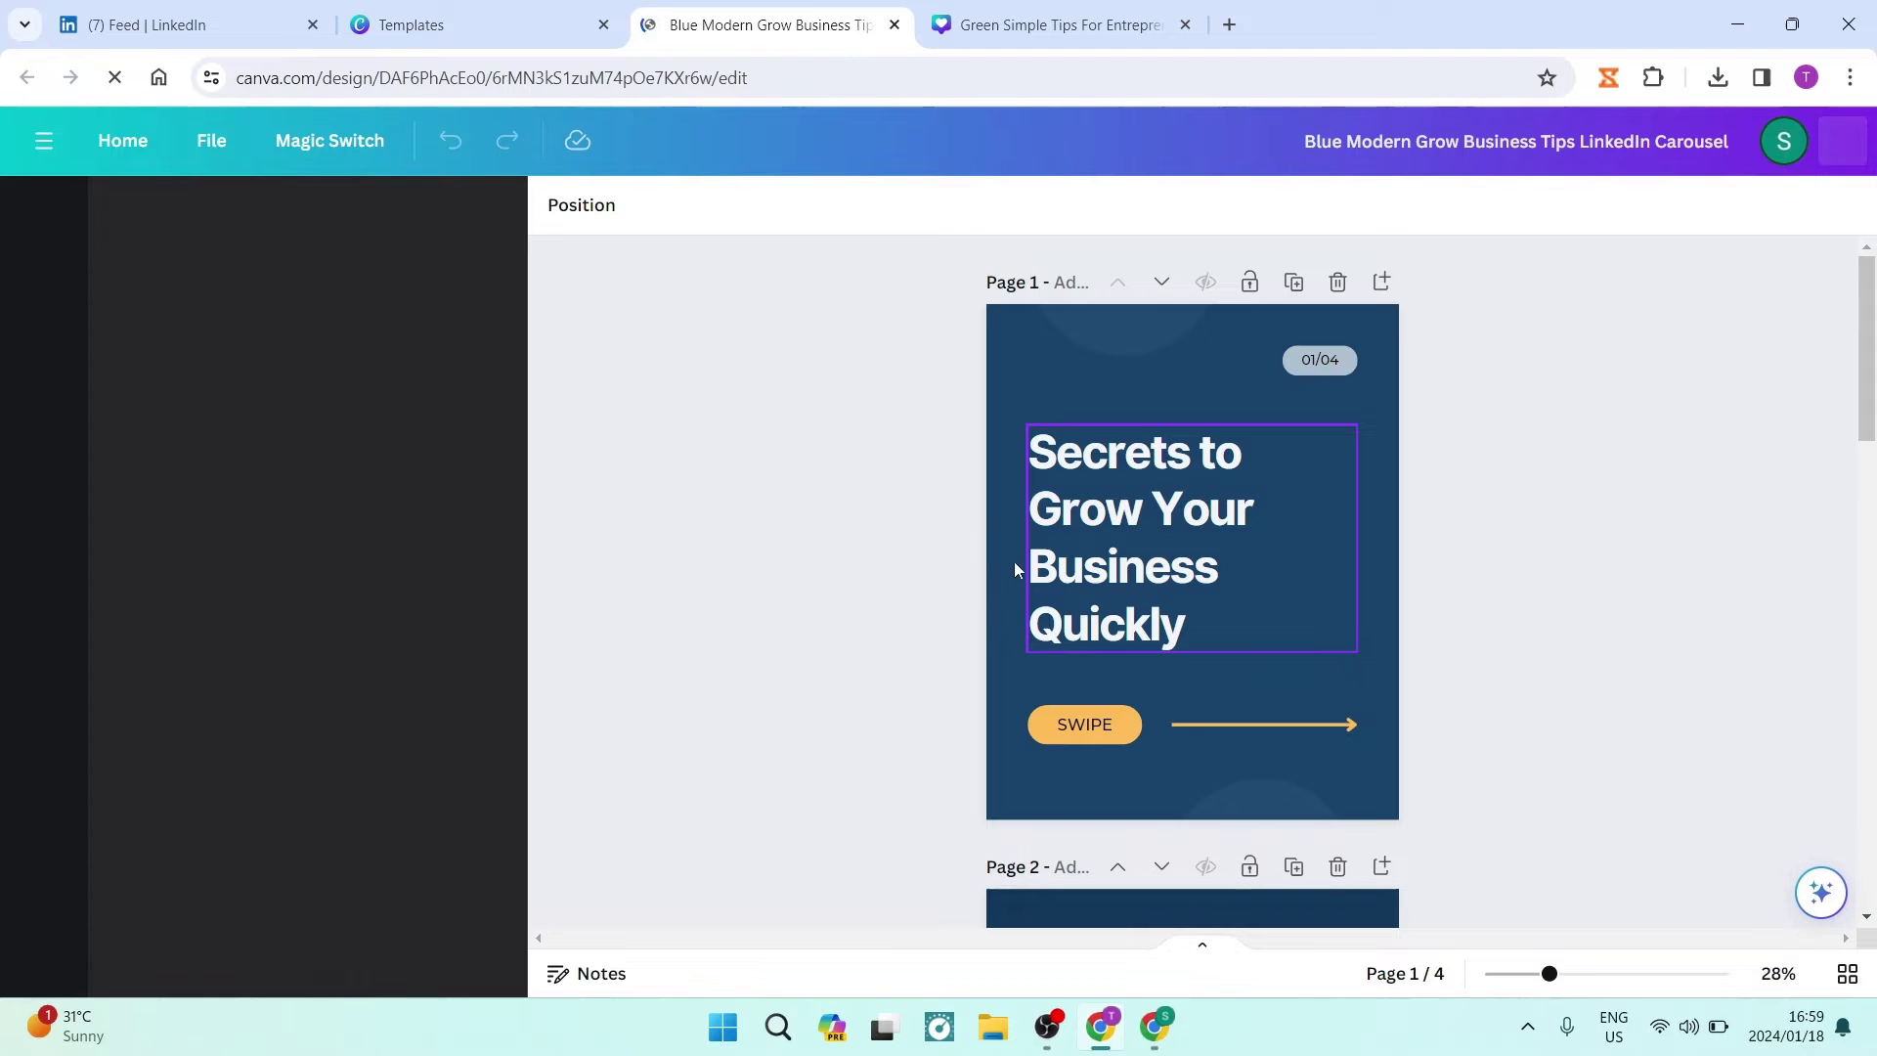
{"action": "scroll", "coordinate": [746, 477], "scroll_direction": "down", "scroll_amount": 4}
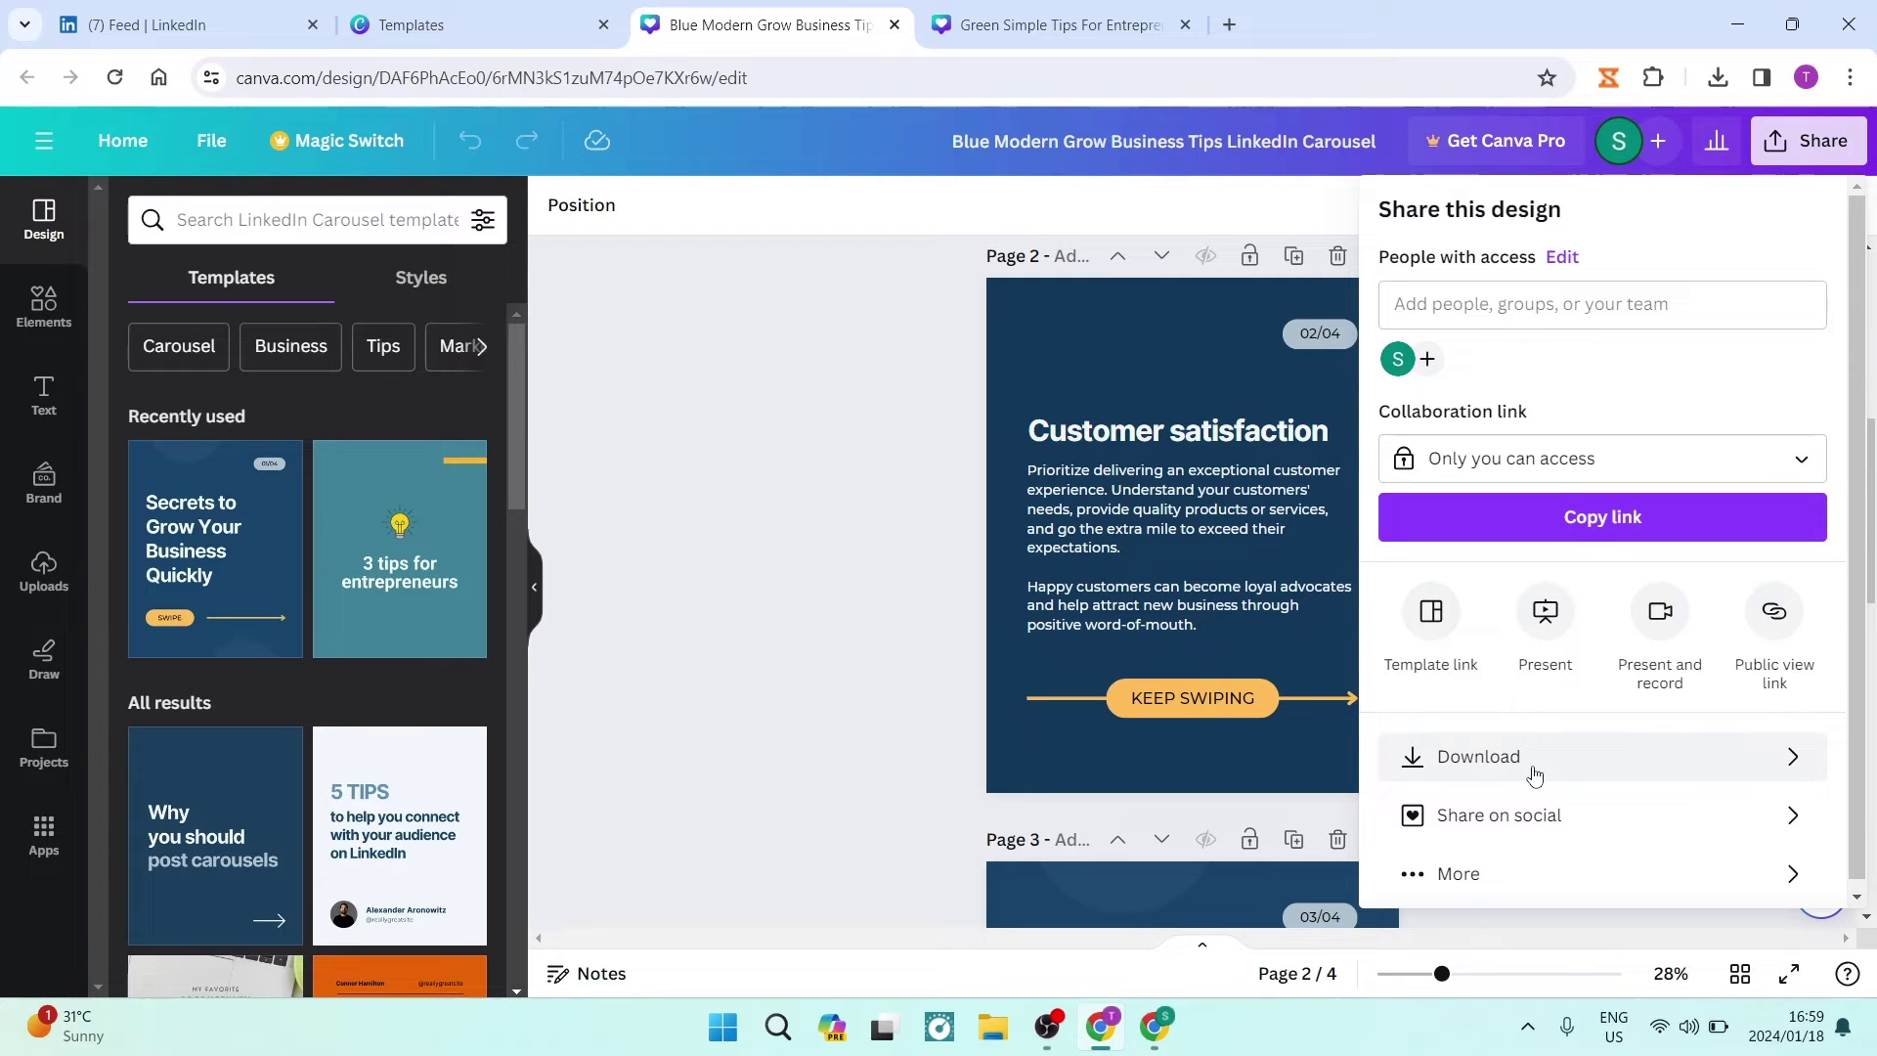
Step: Set the carousel download file type to PDF Standard and return to LinkedIn
{"action": "left_click", "coordinate": [1801, 761]}
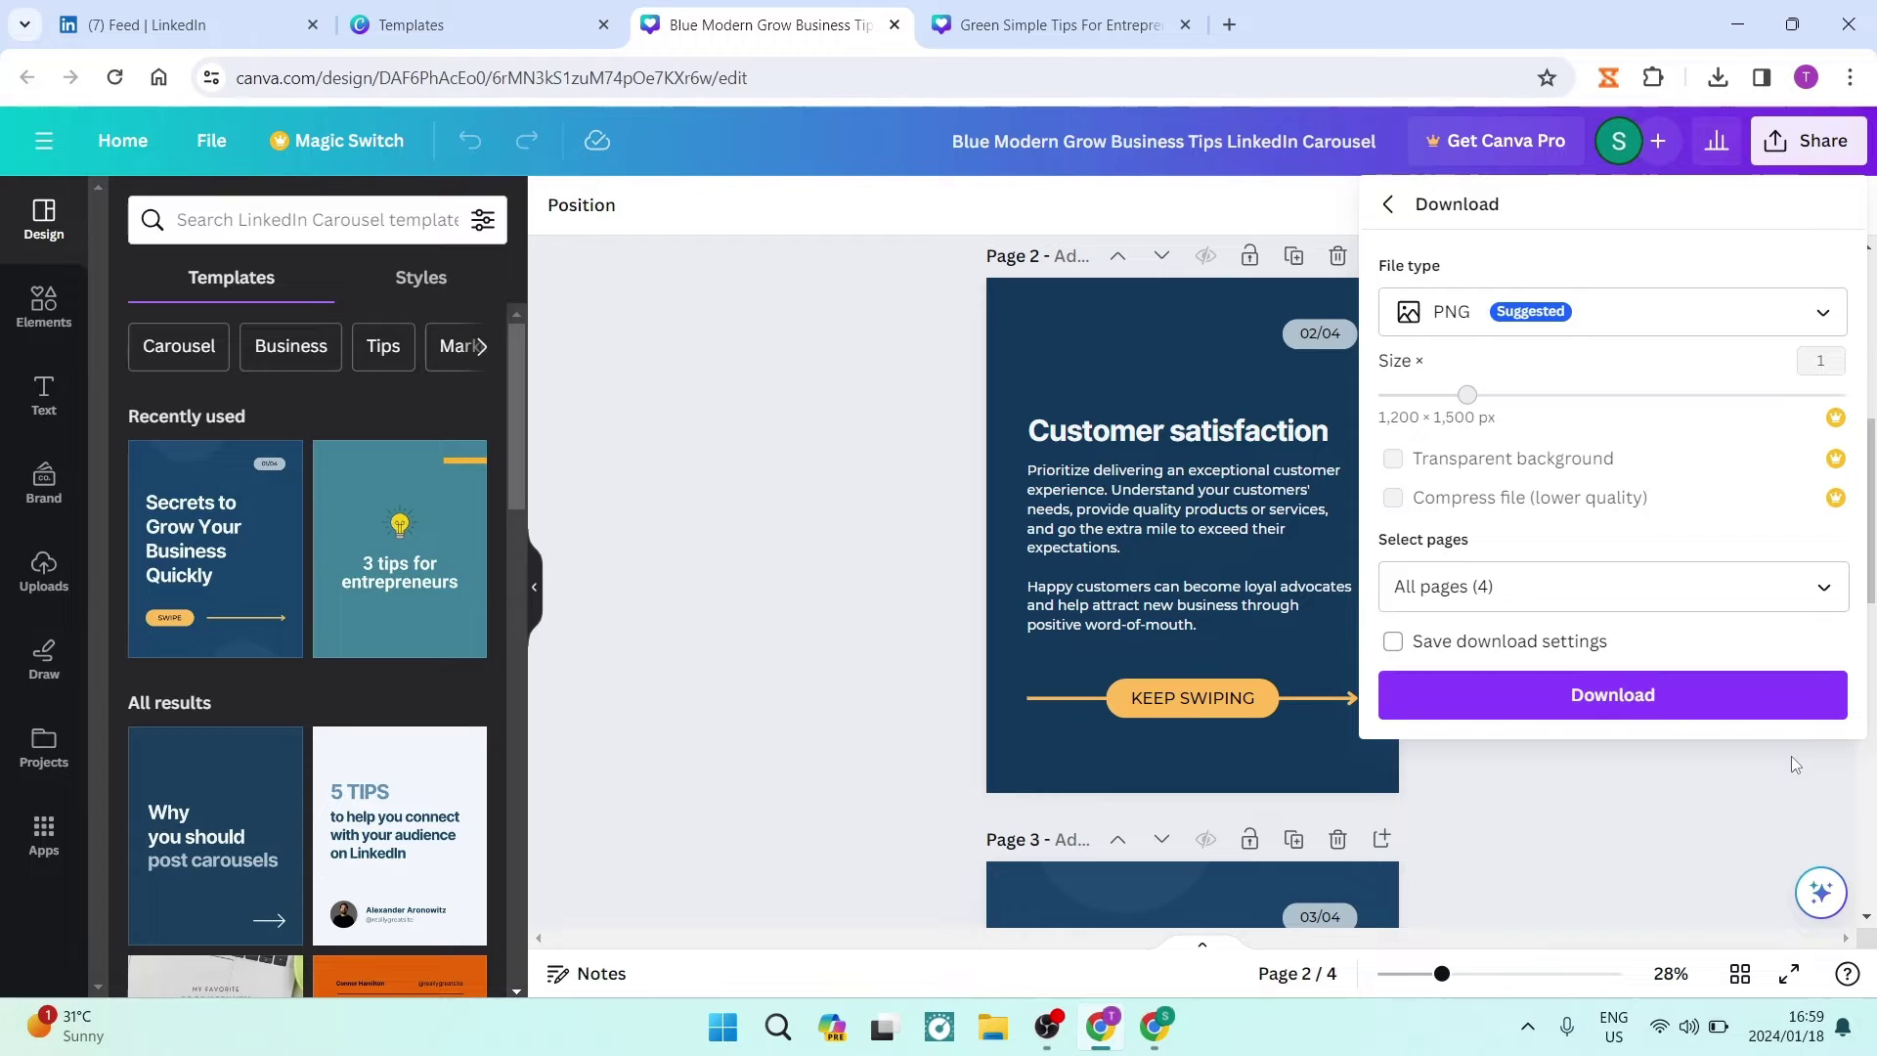
{"action": "left_click", "coordinate": [1463, 326]}
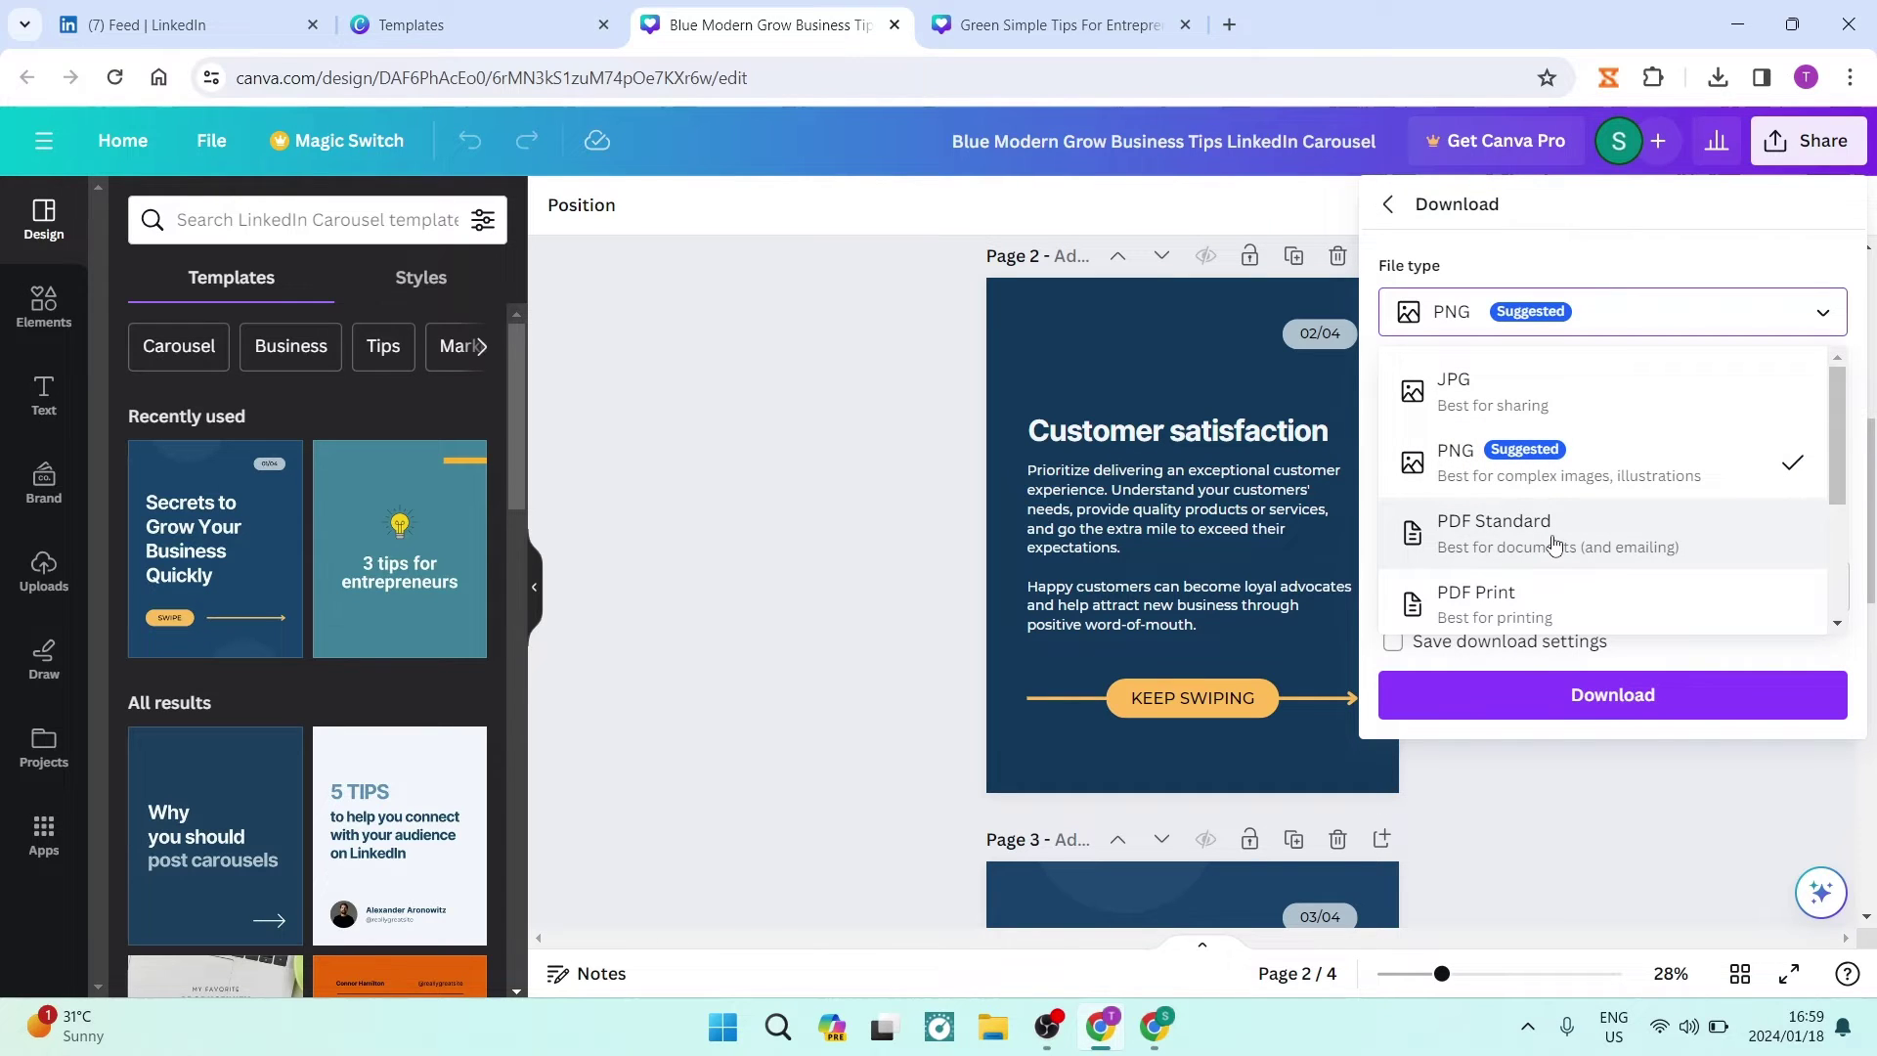
{"action": "left_click", "coordinate": [1605, 543]}
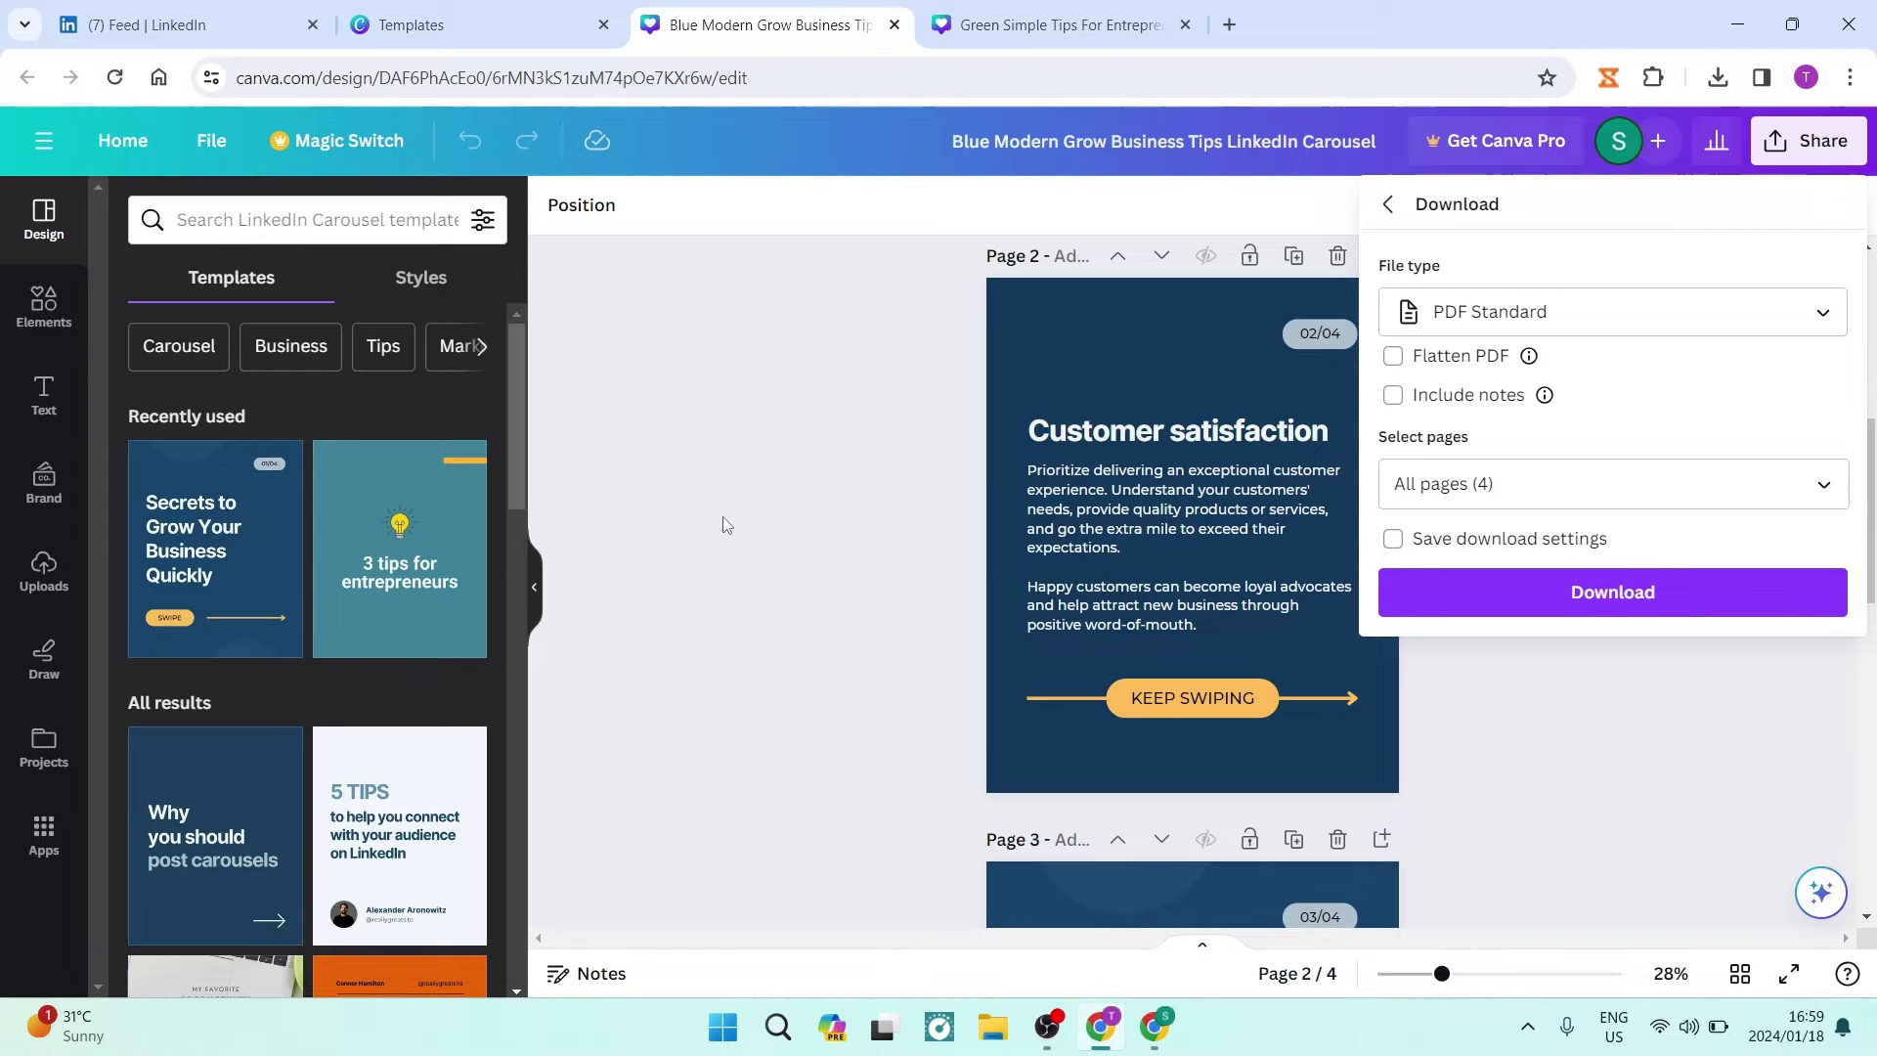
{"action": "left_click", "coordinate": [161, 24]}
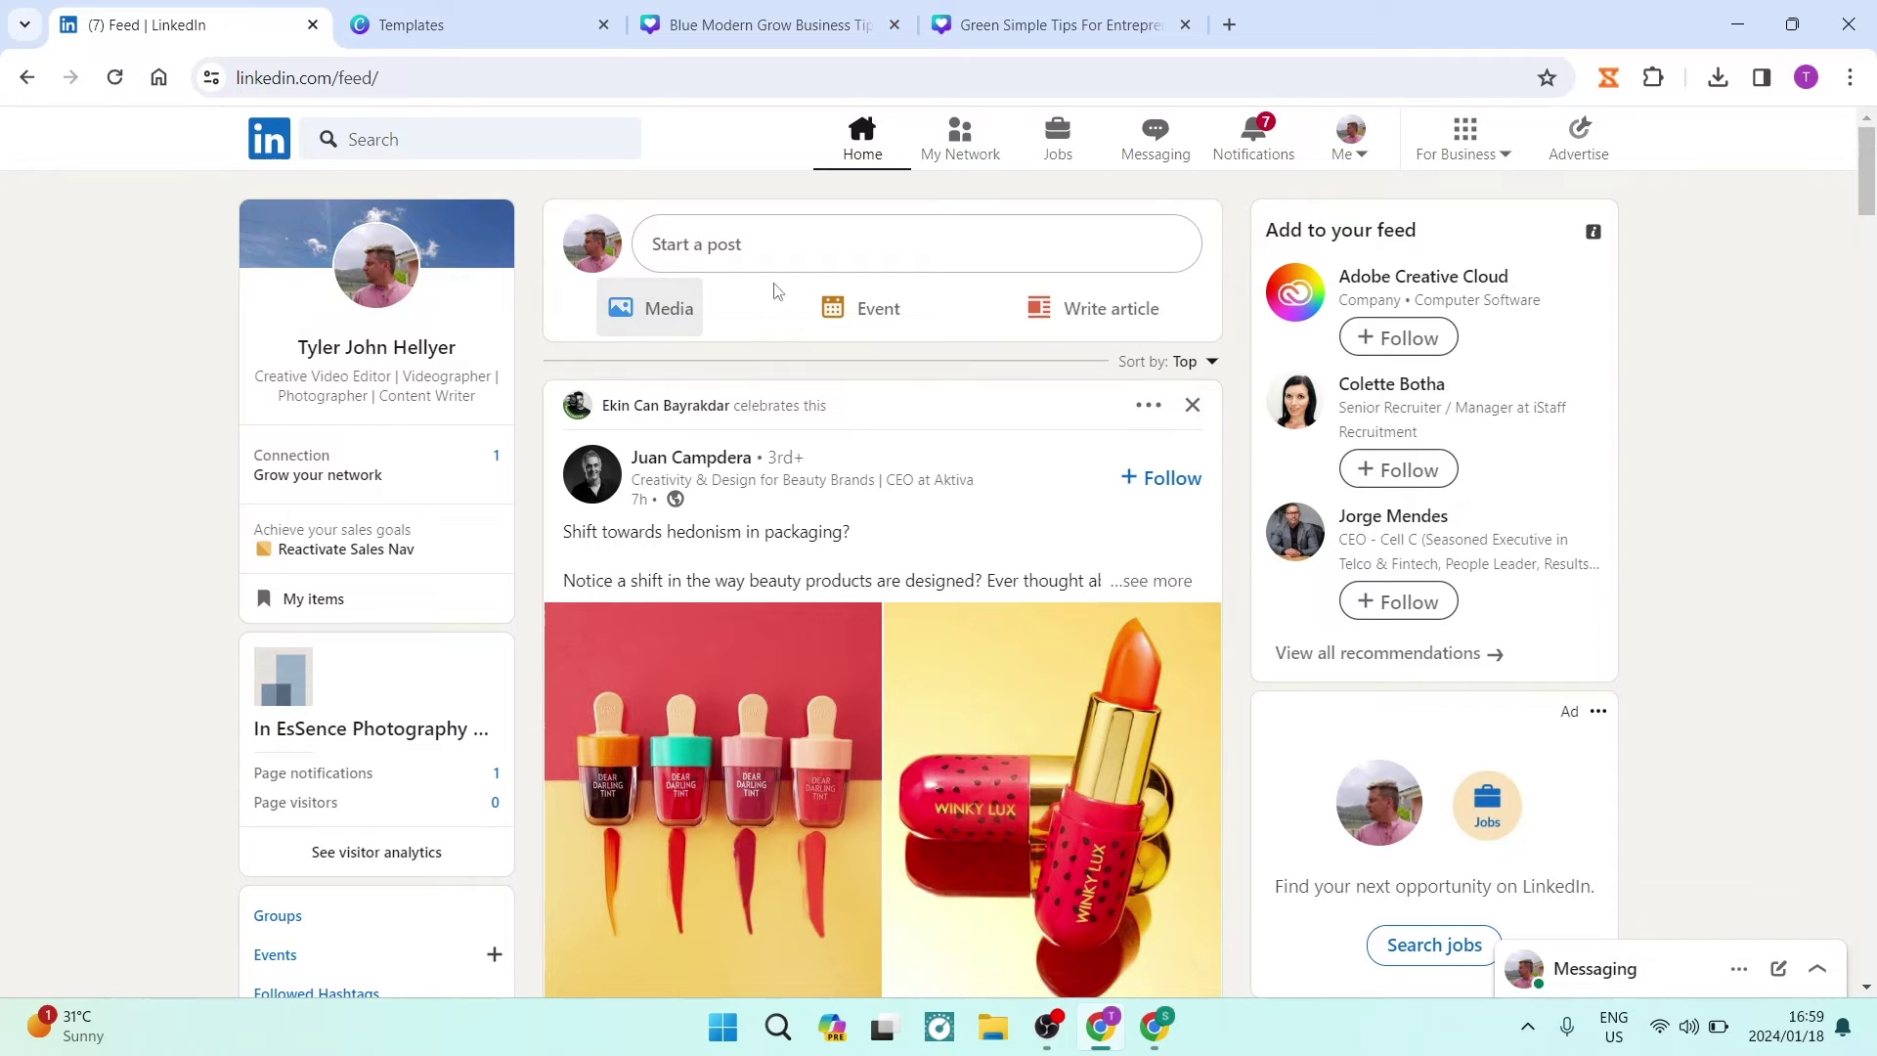
Step: Start a new LinkedIn post and choose to share a document
{"action": "left_click", "coordinate": [822, 265]}
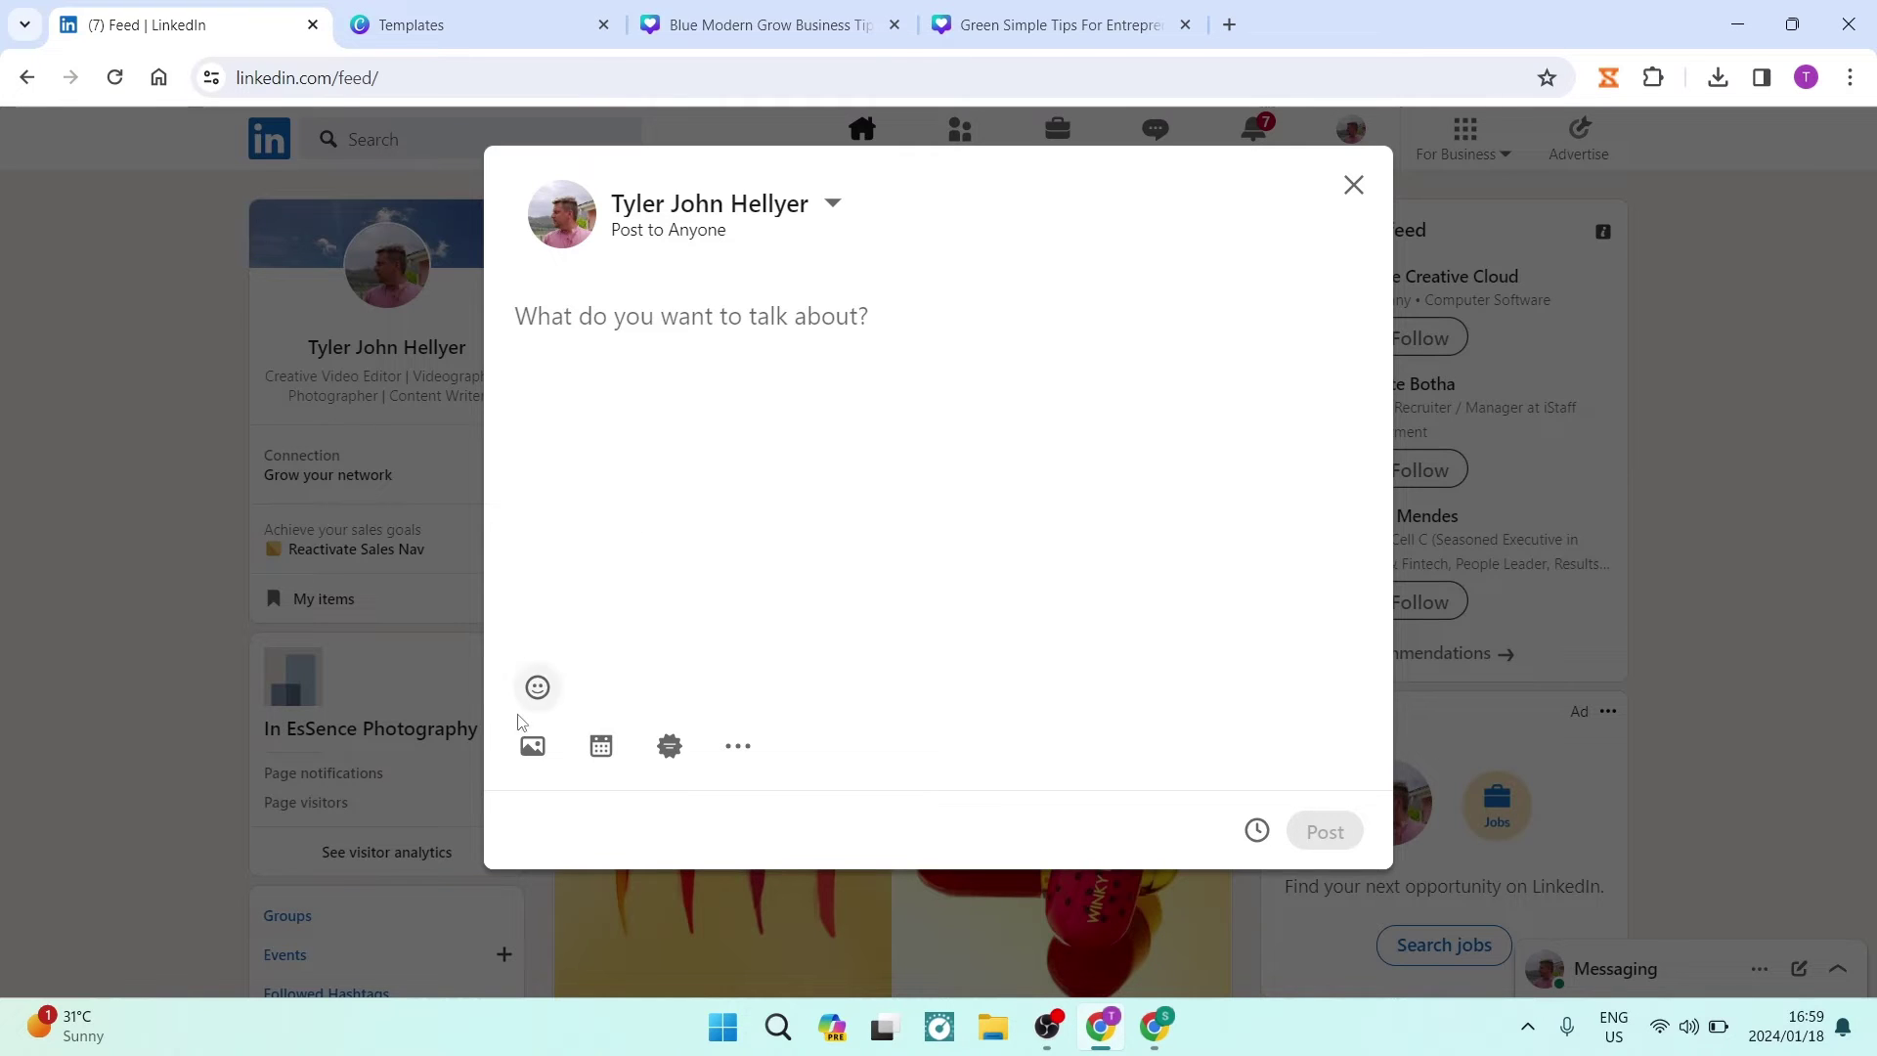
{"action": "left_click", "coordinate": [738, 747]}
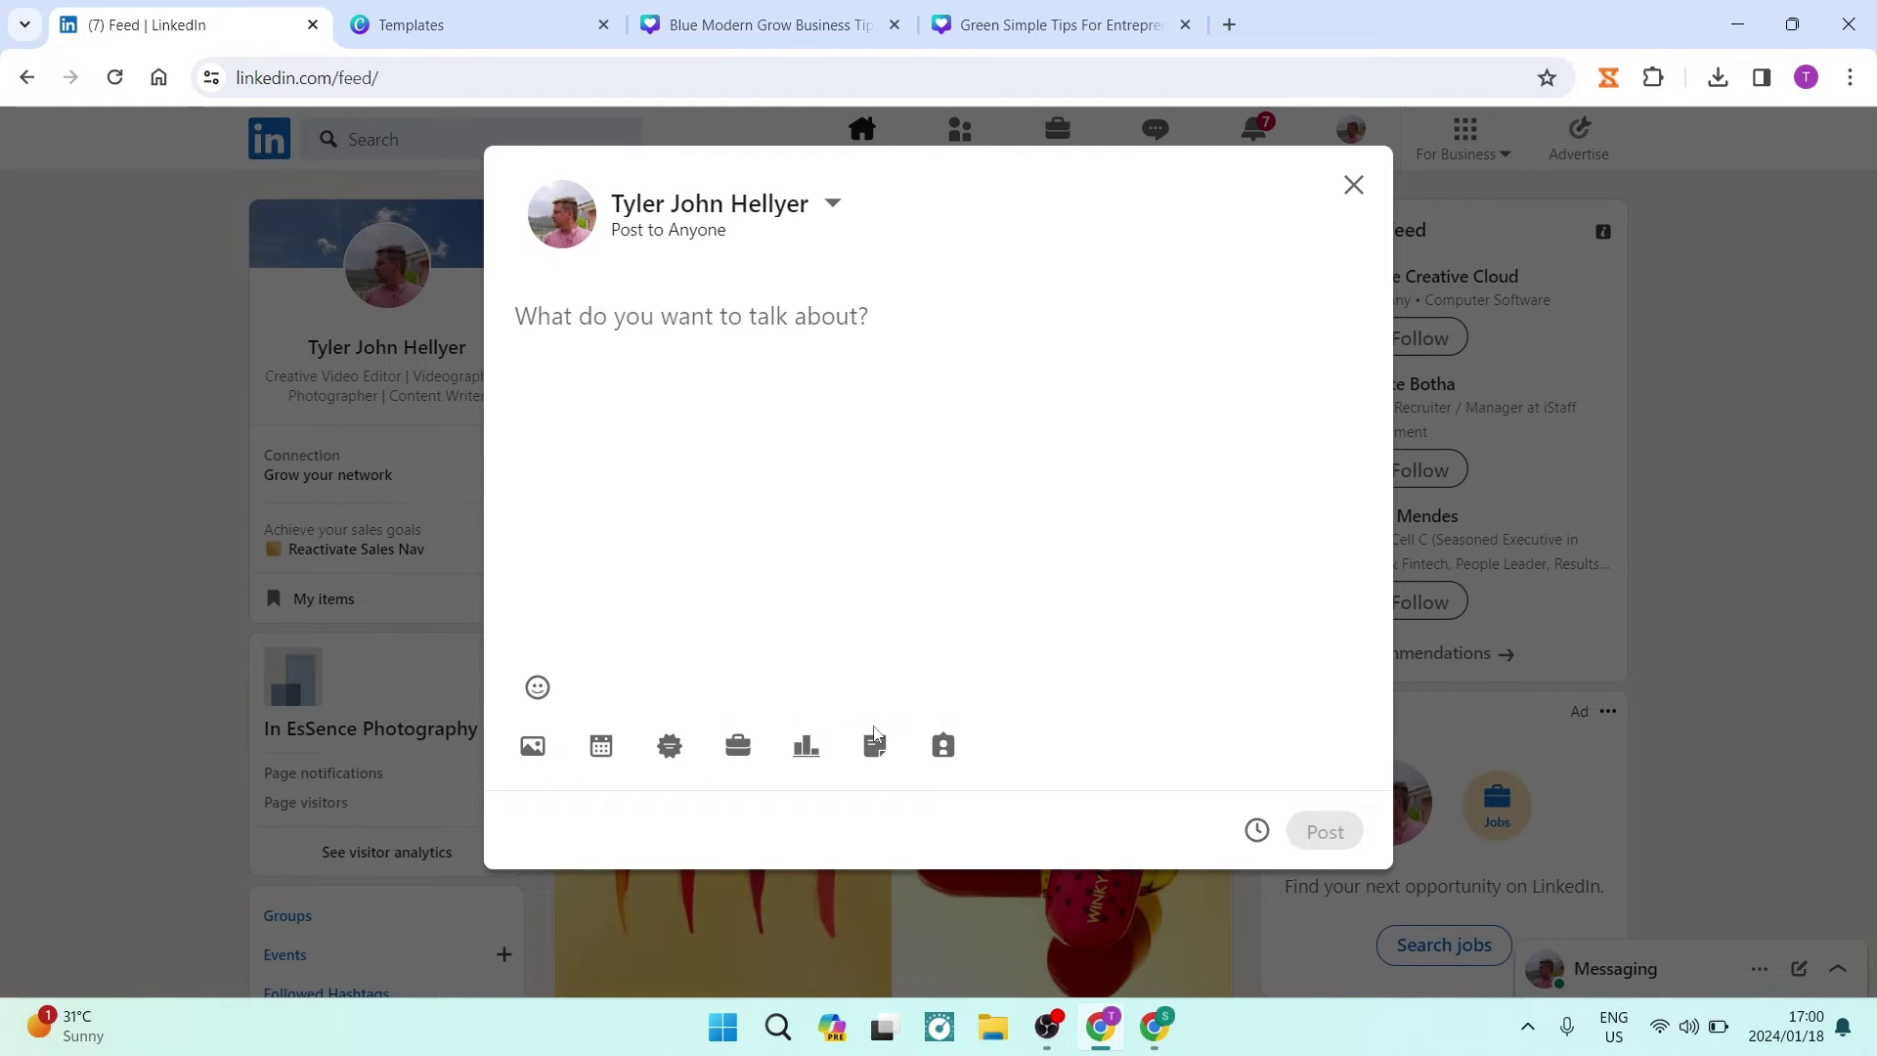
{"action": "left_click", "coordinate": [874, 745]}
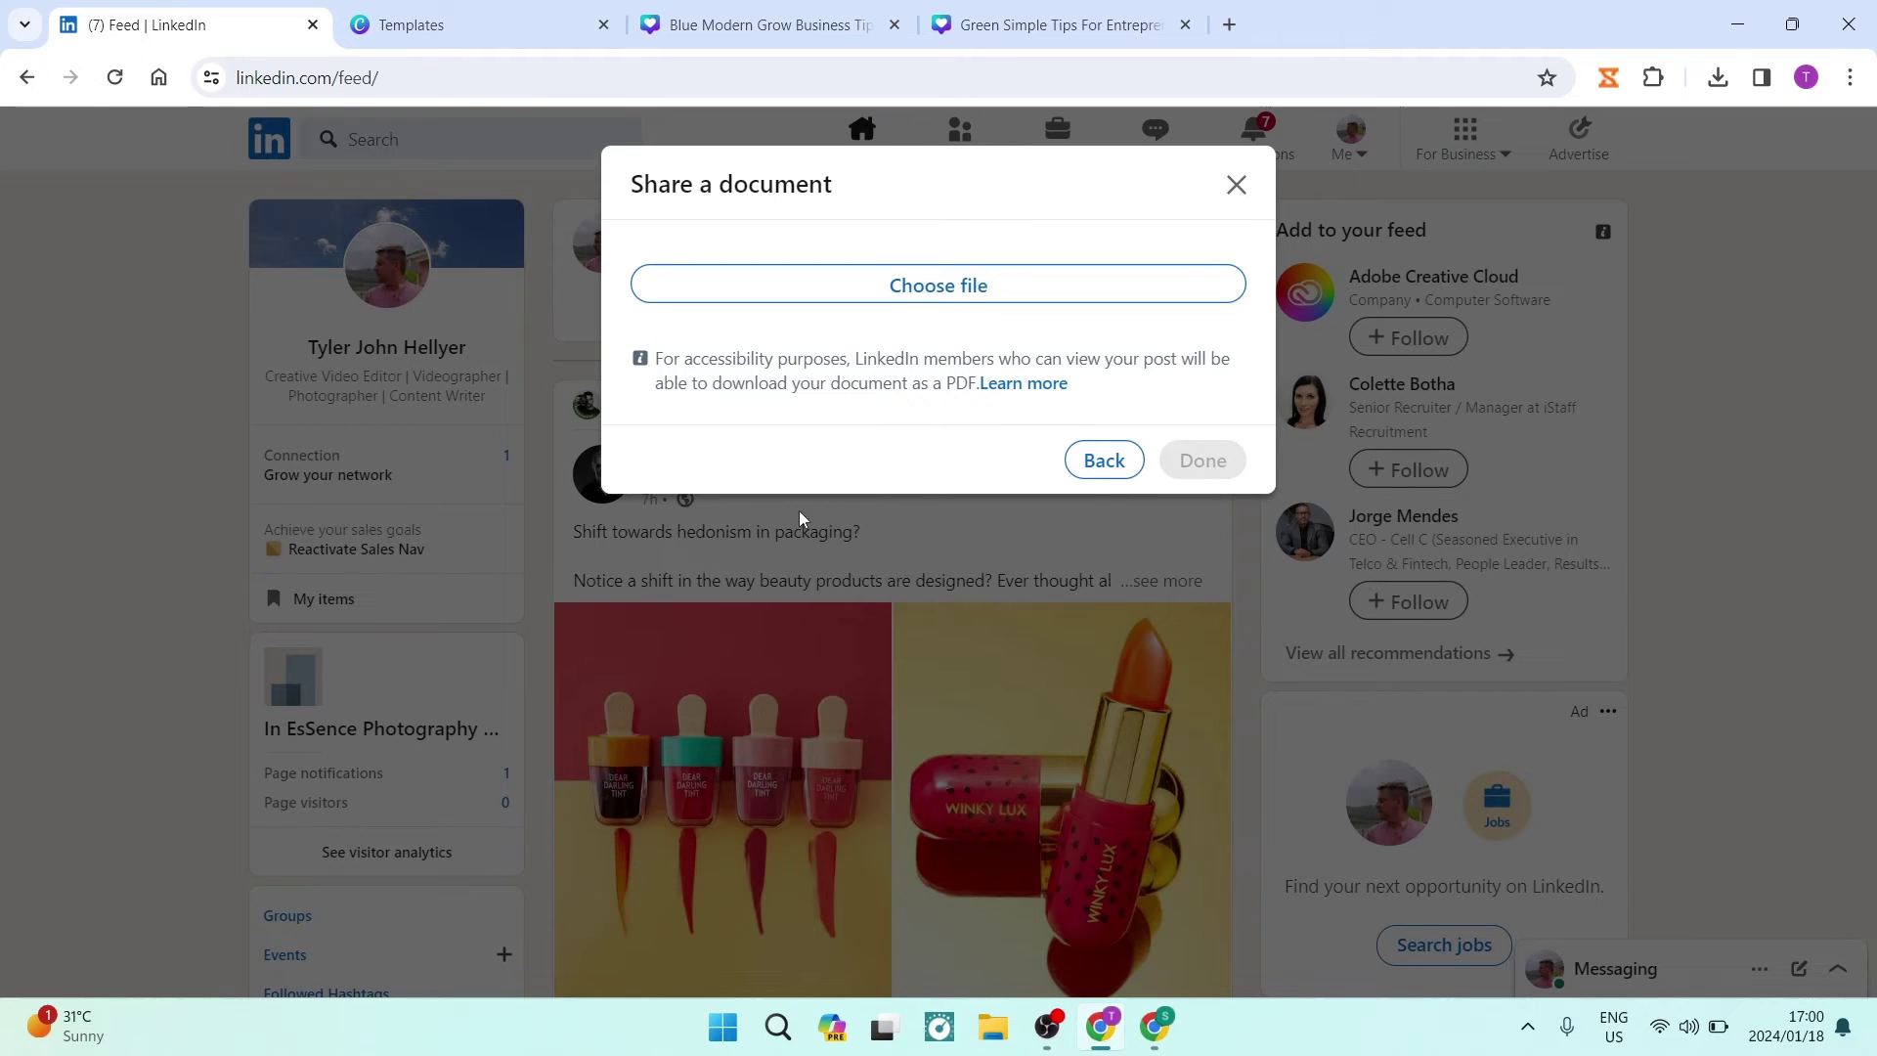
Step: Upload the Green Simple Tips For Entrepreneurs LinkedIn Carousel PDF from Downloads
{"action": "left_click", "coordinate": [905, 287]}
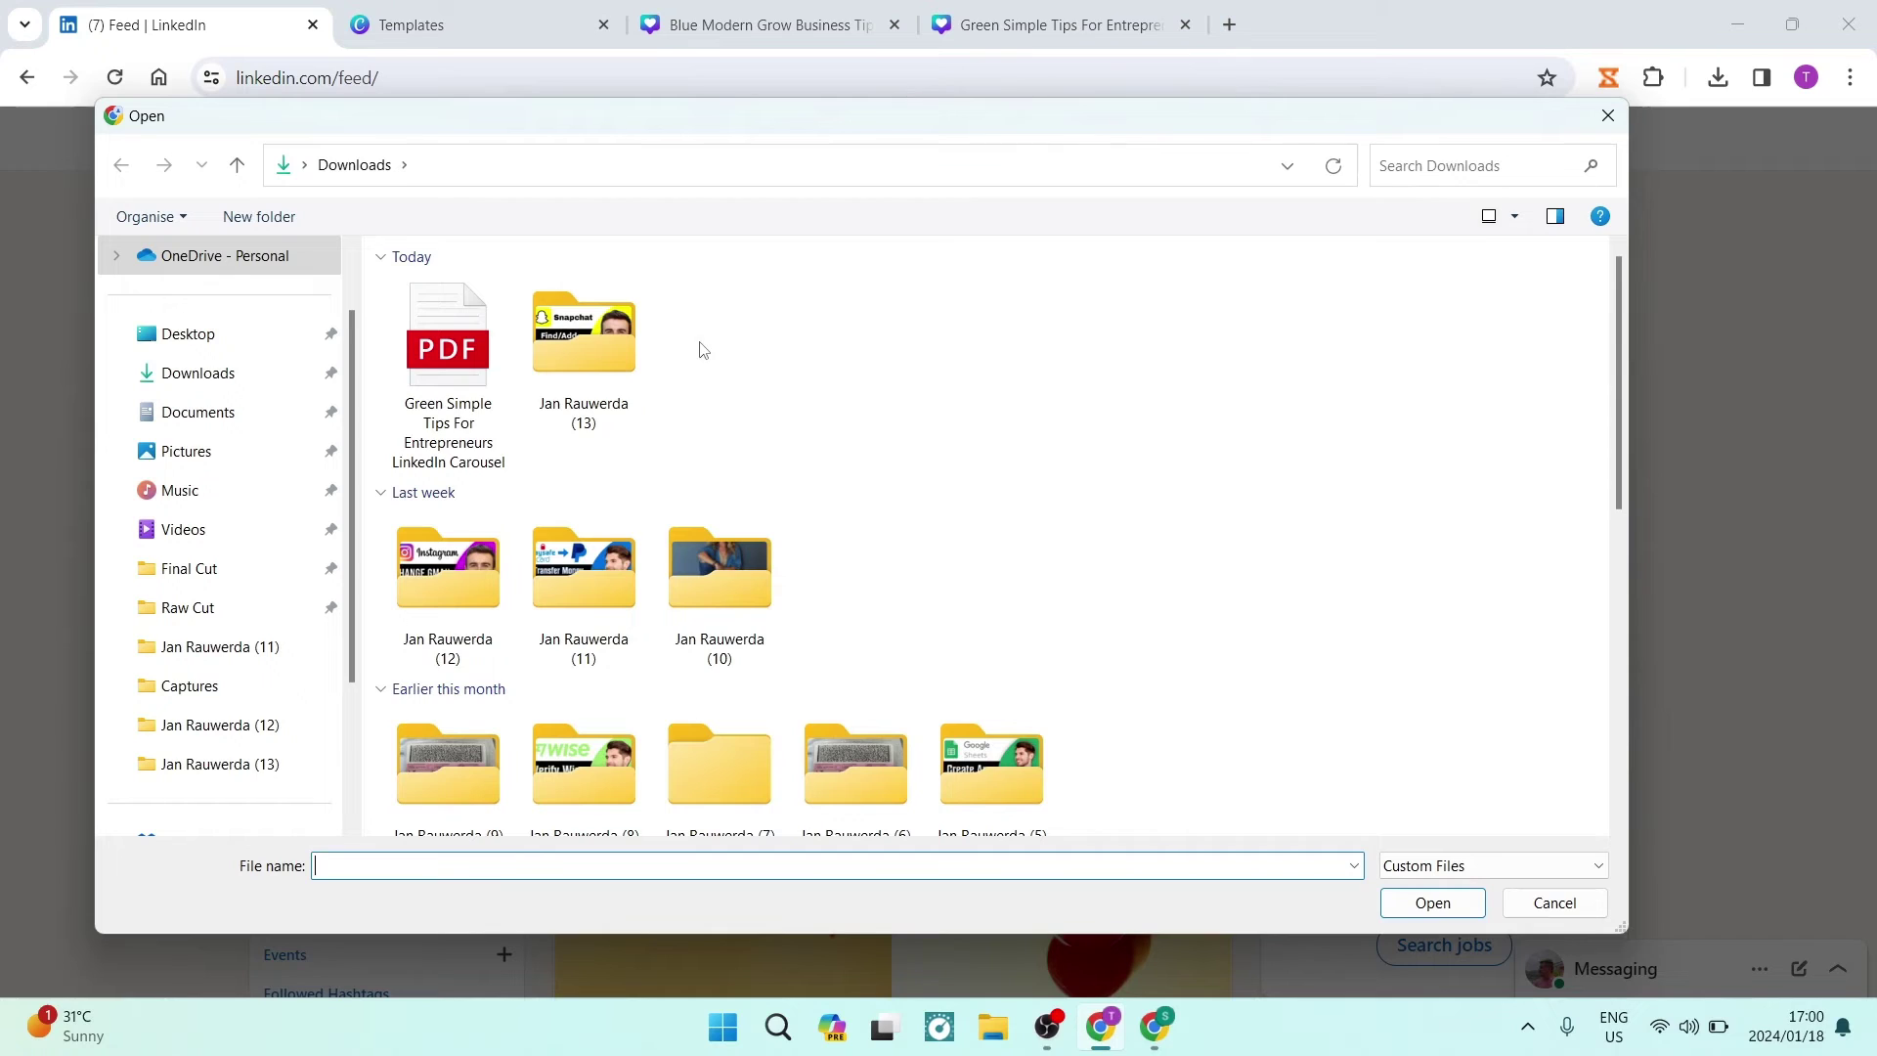
{"action": "left_click", "coordinate": [441, 320]}
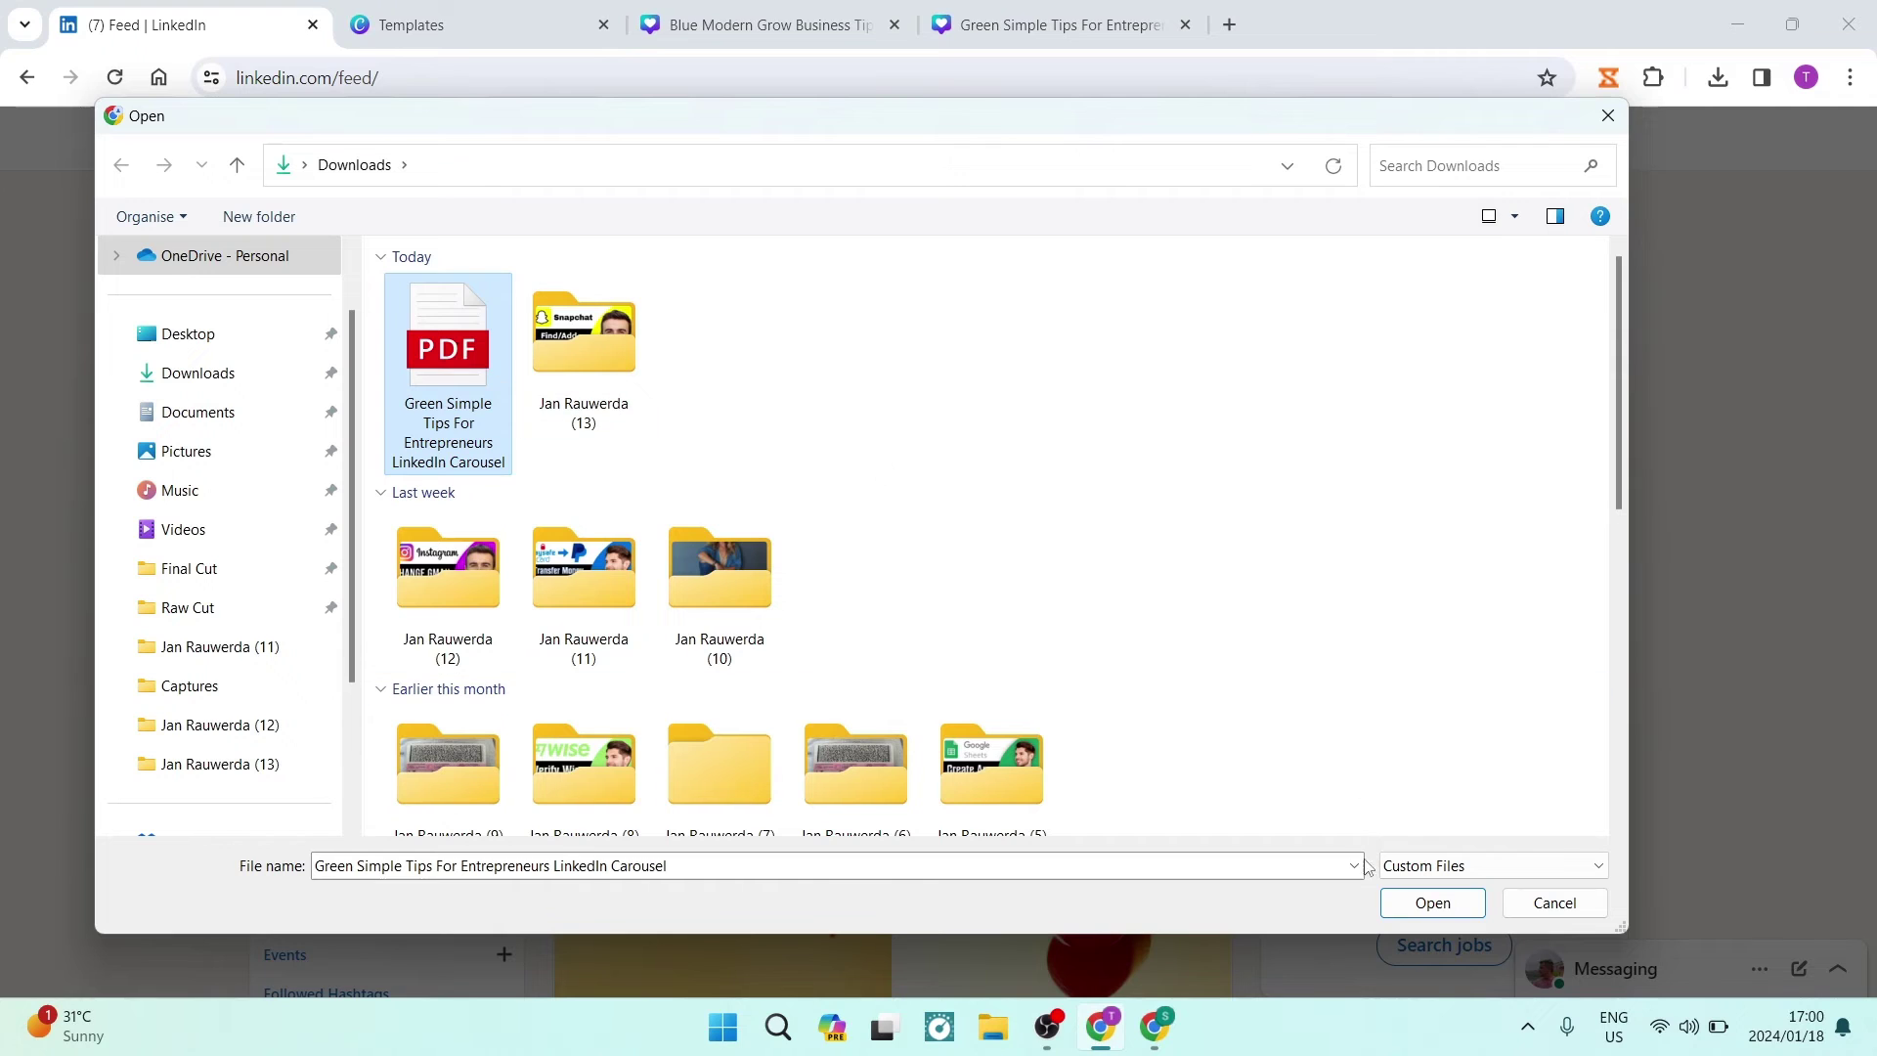
{"action": "left_click", "coordinate": [1431, 903]}
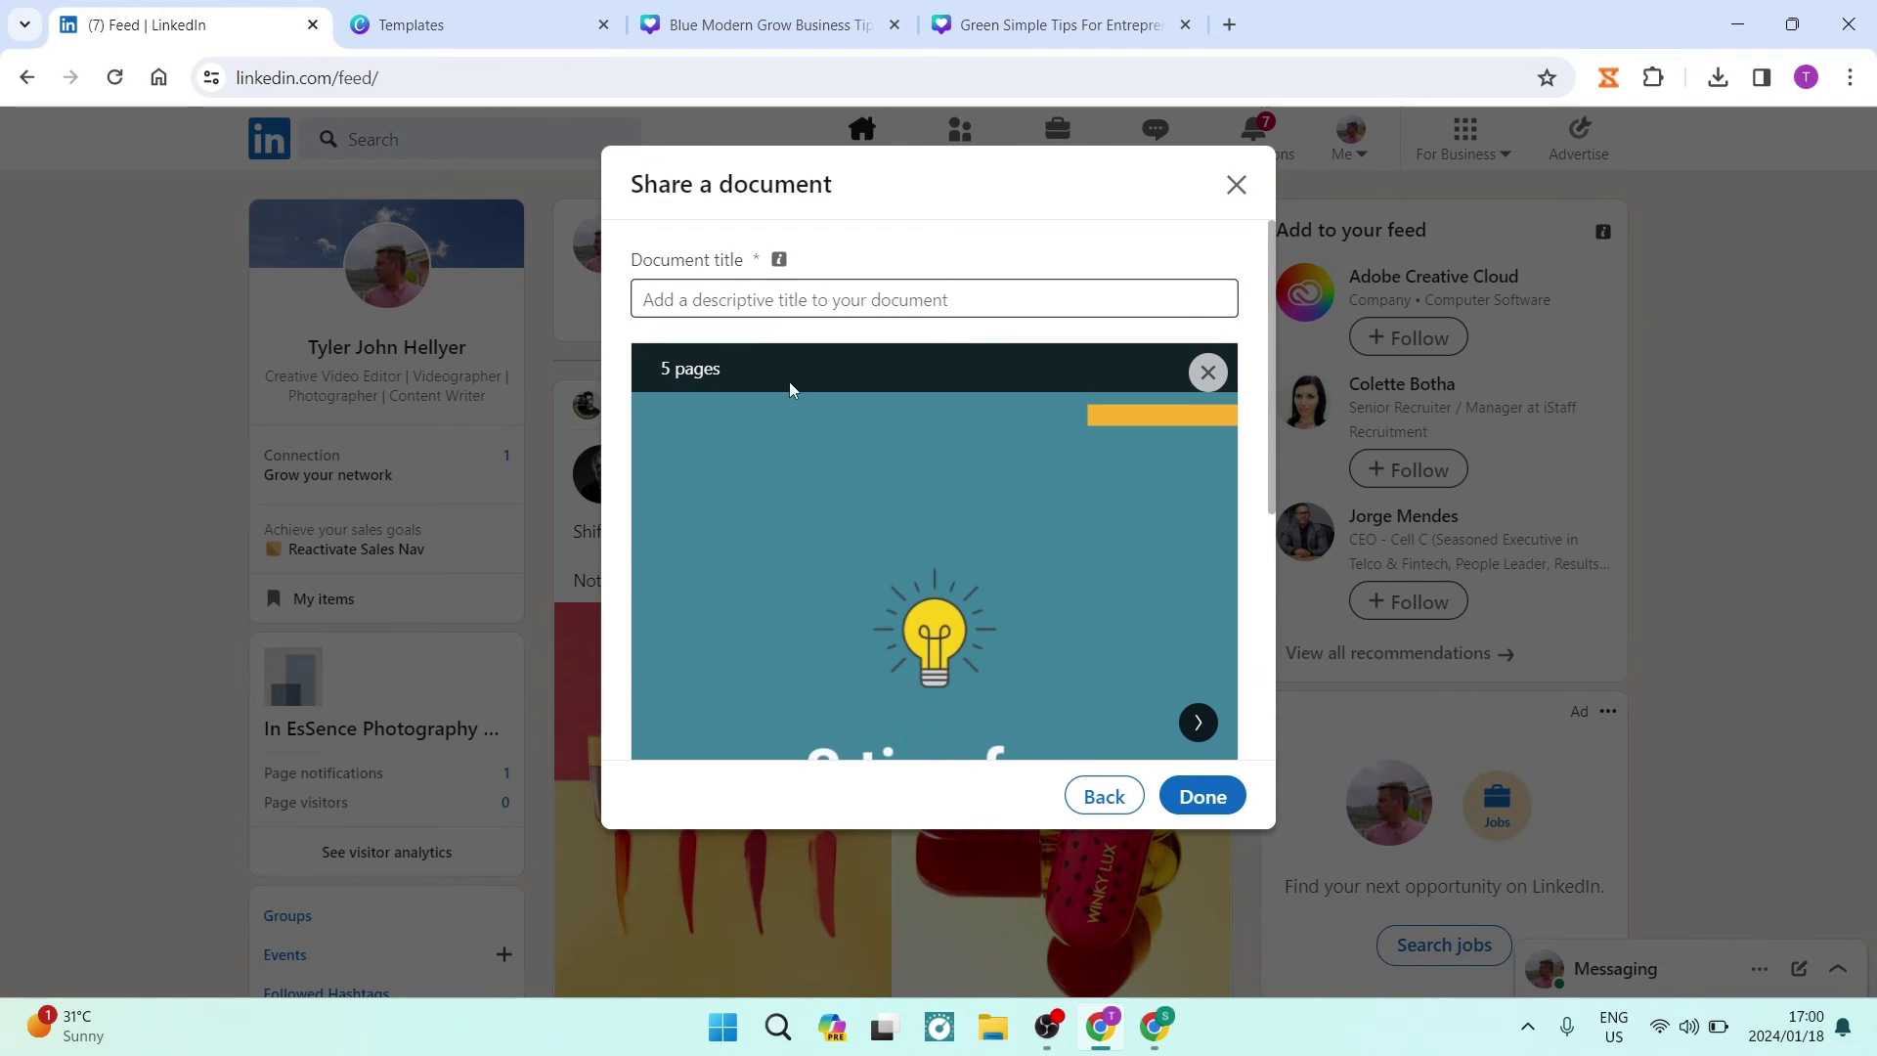
{"action": "scroll", "coordinate": [945, 630], "scroll_direction": "down", "scroll_amount": 4}
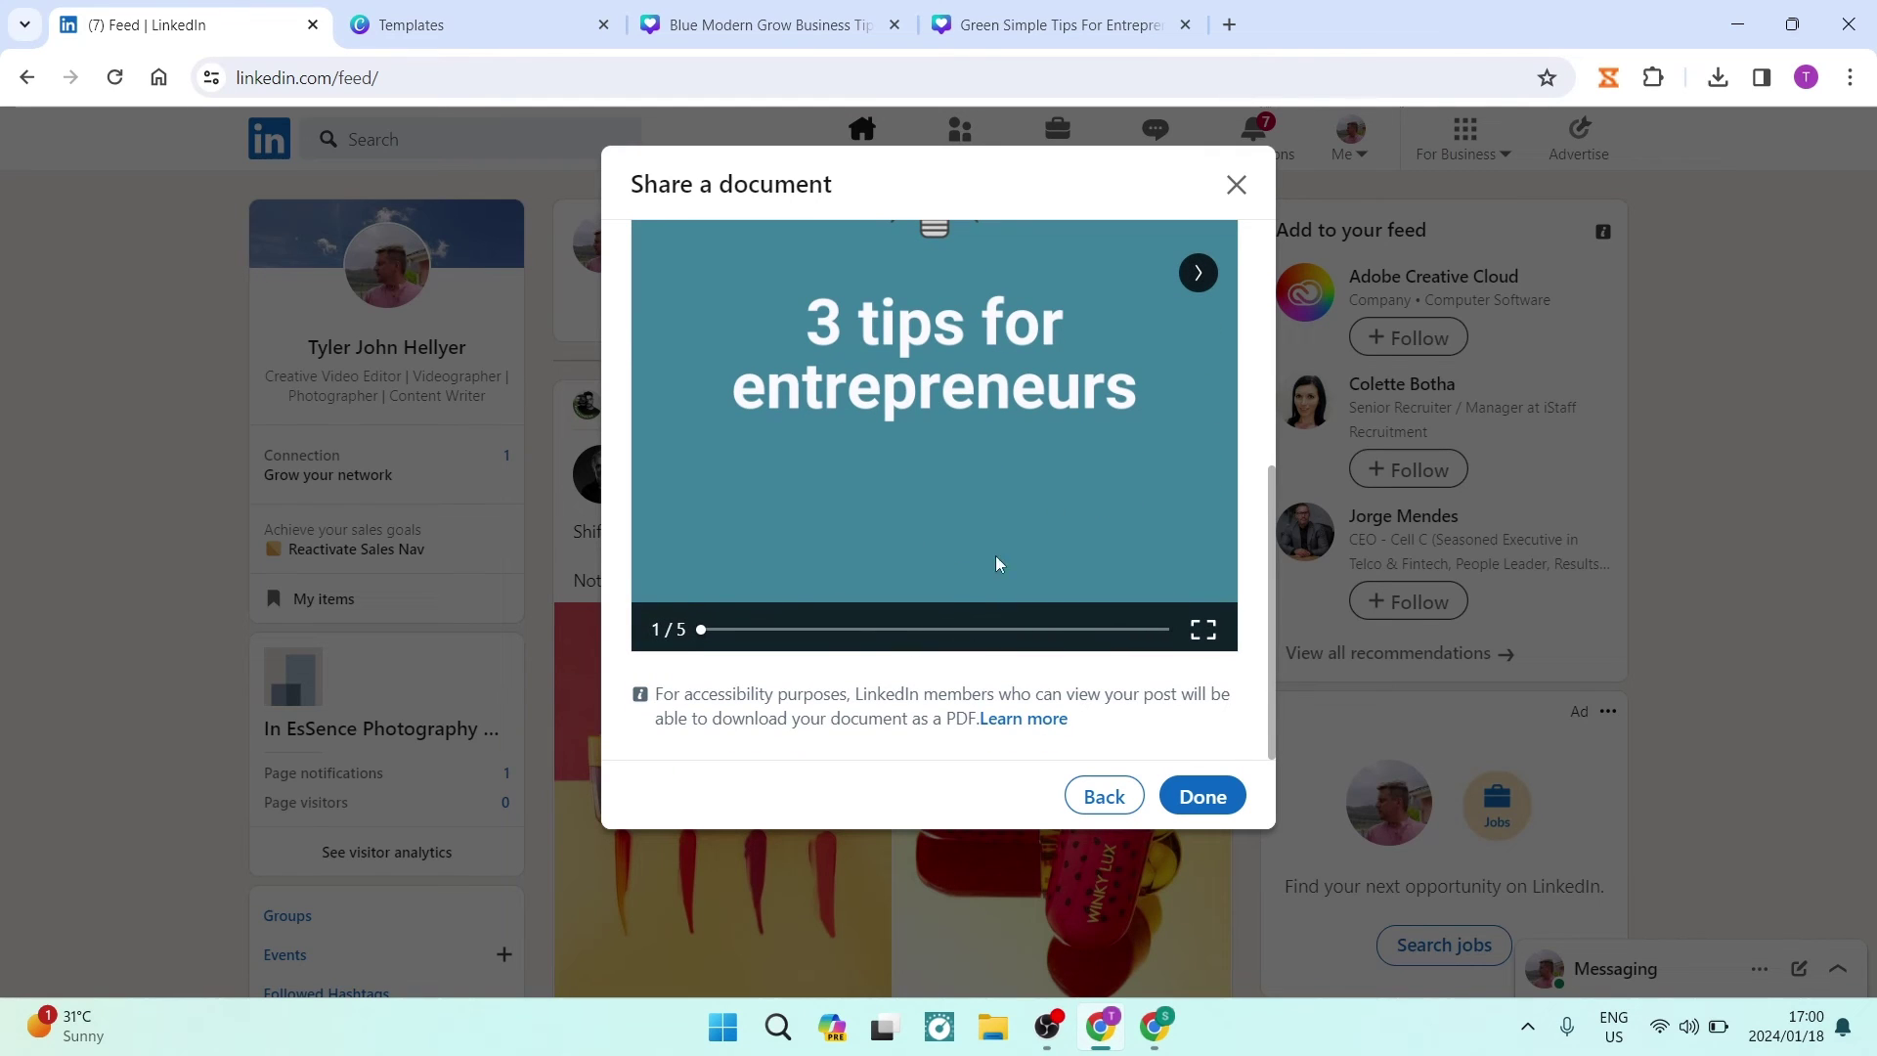
{"action": "scroll", "coordinate": [945, 454], "scroll_direction": "up", "scroll_amount": 4}
Step: Title the five-page document 'Title 1' and attach it to the post
{"action": "left_click", "coordinate": [754, 297]}
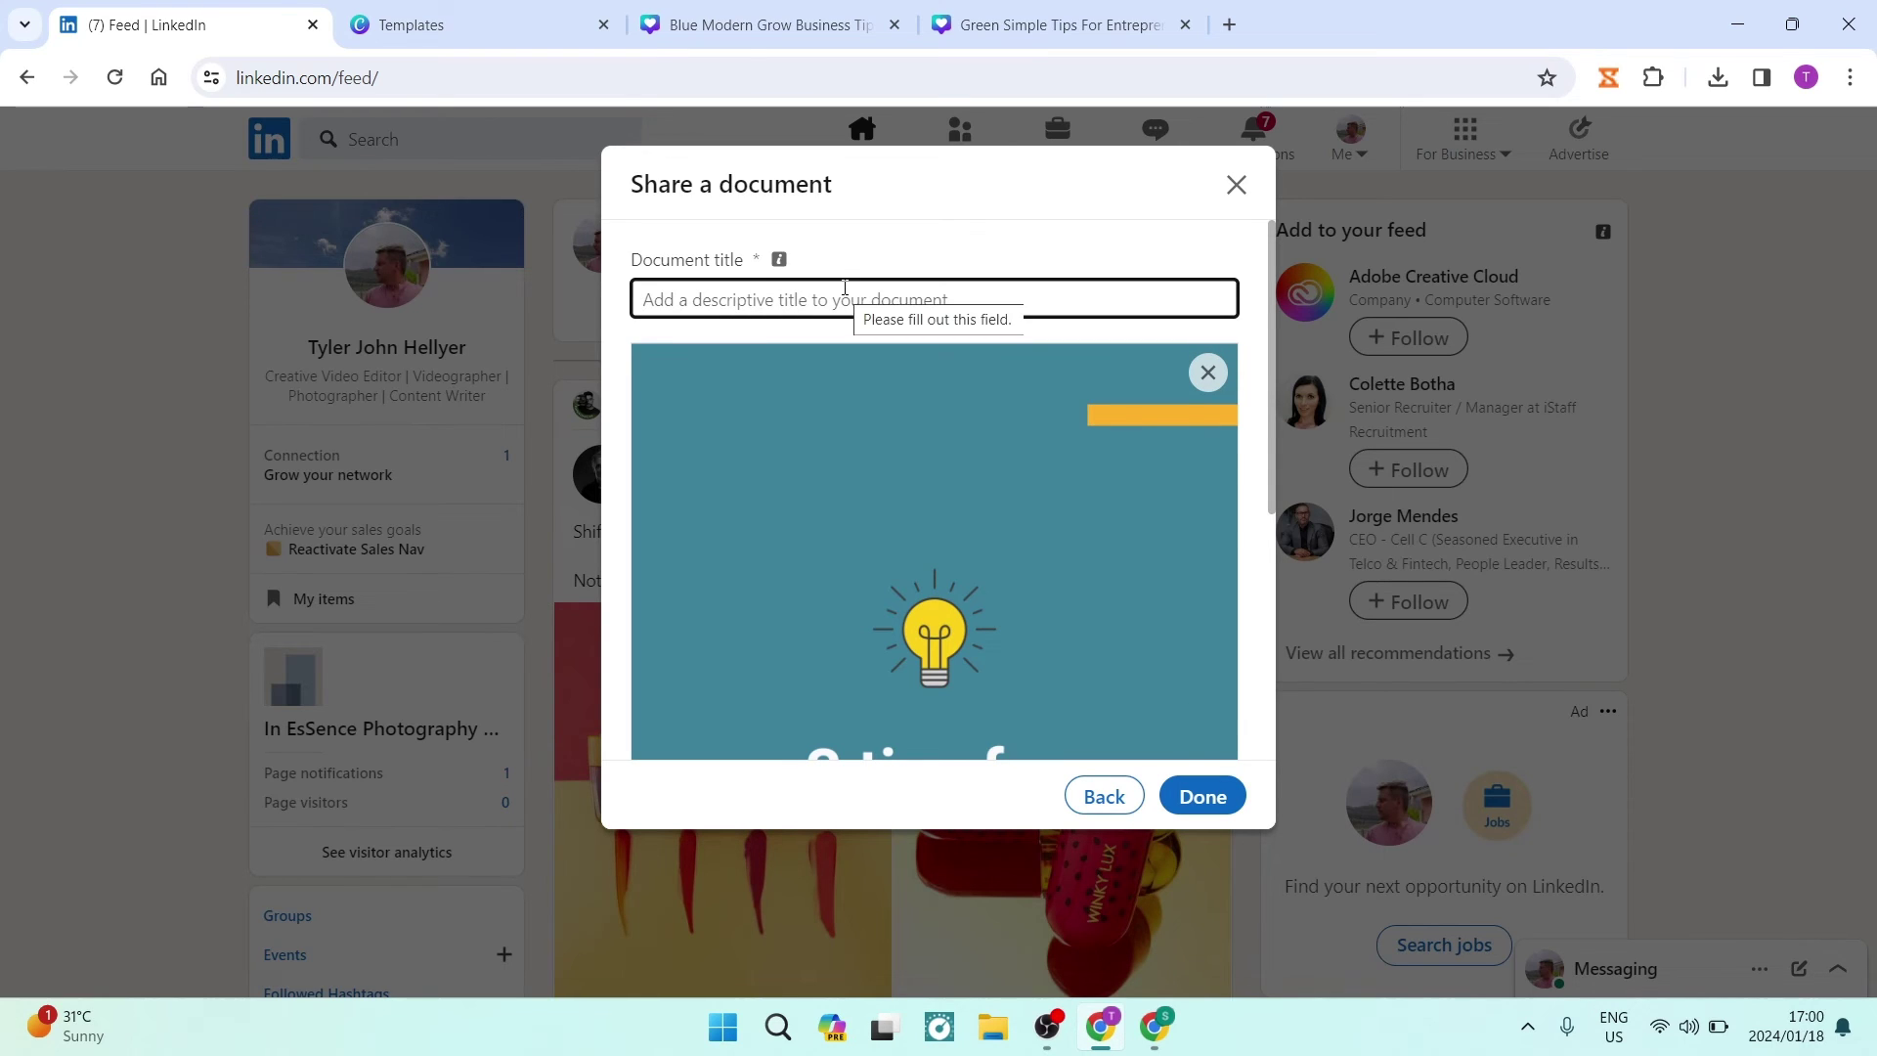
{"action": "type", "text": "Title 1"}
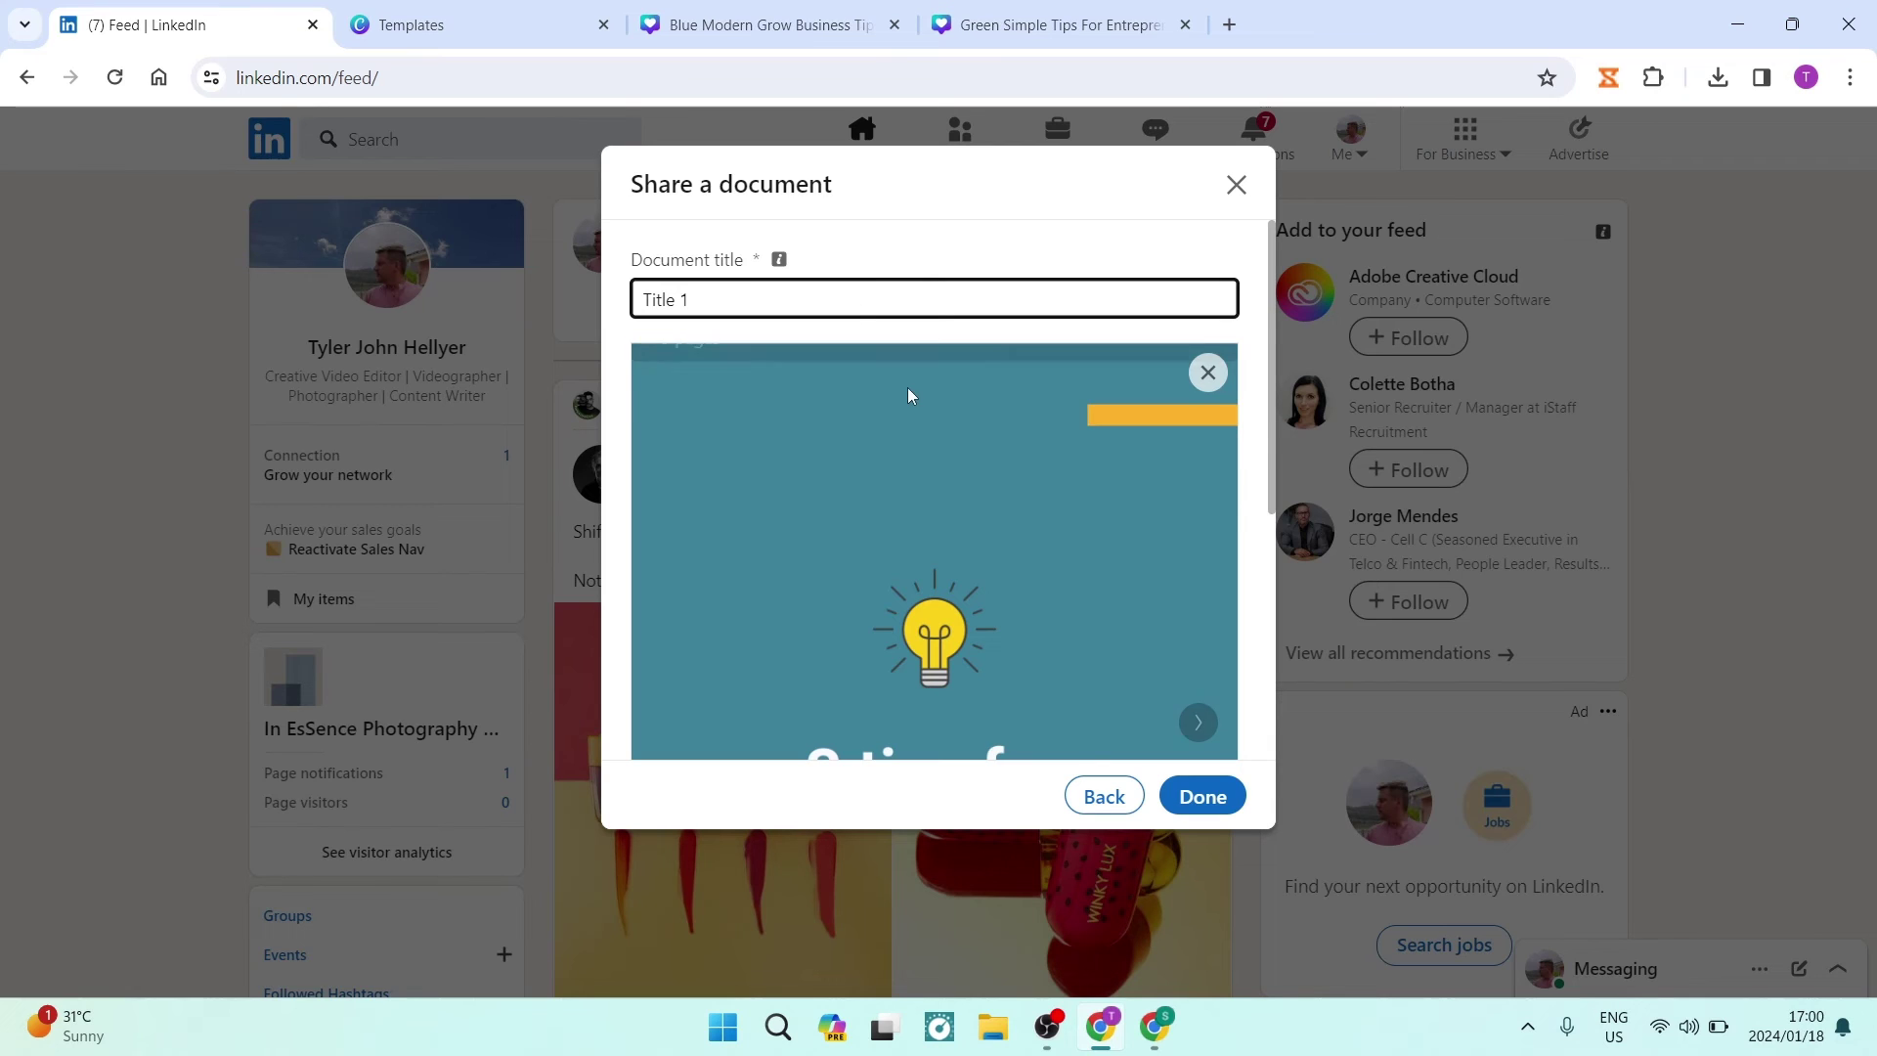
{"action": "scroll", "coordinate": [909, 389], "scroll_direction": "down", "scroll_amount": 4}
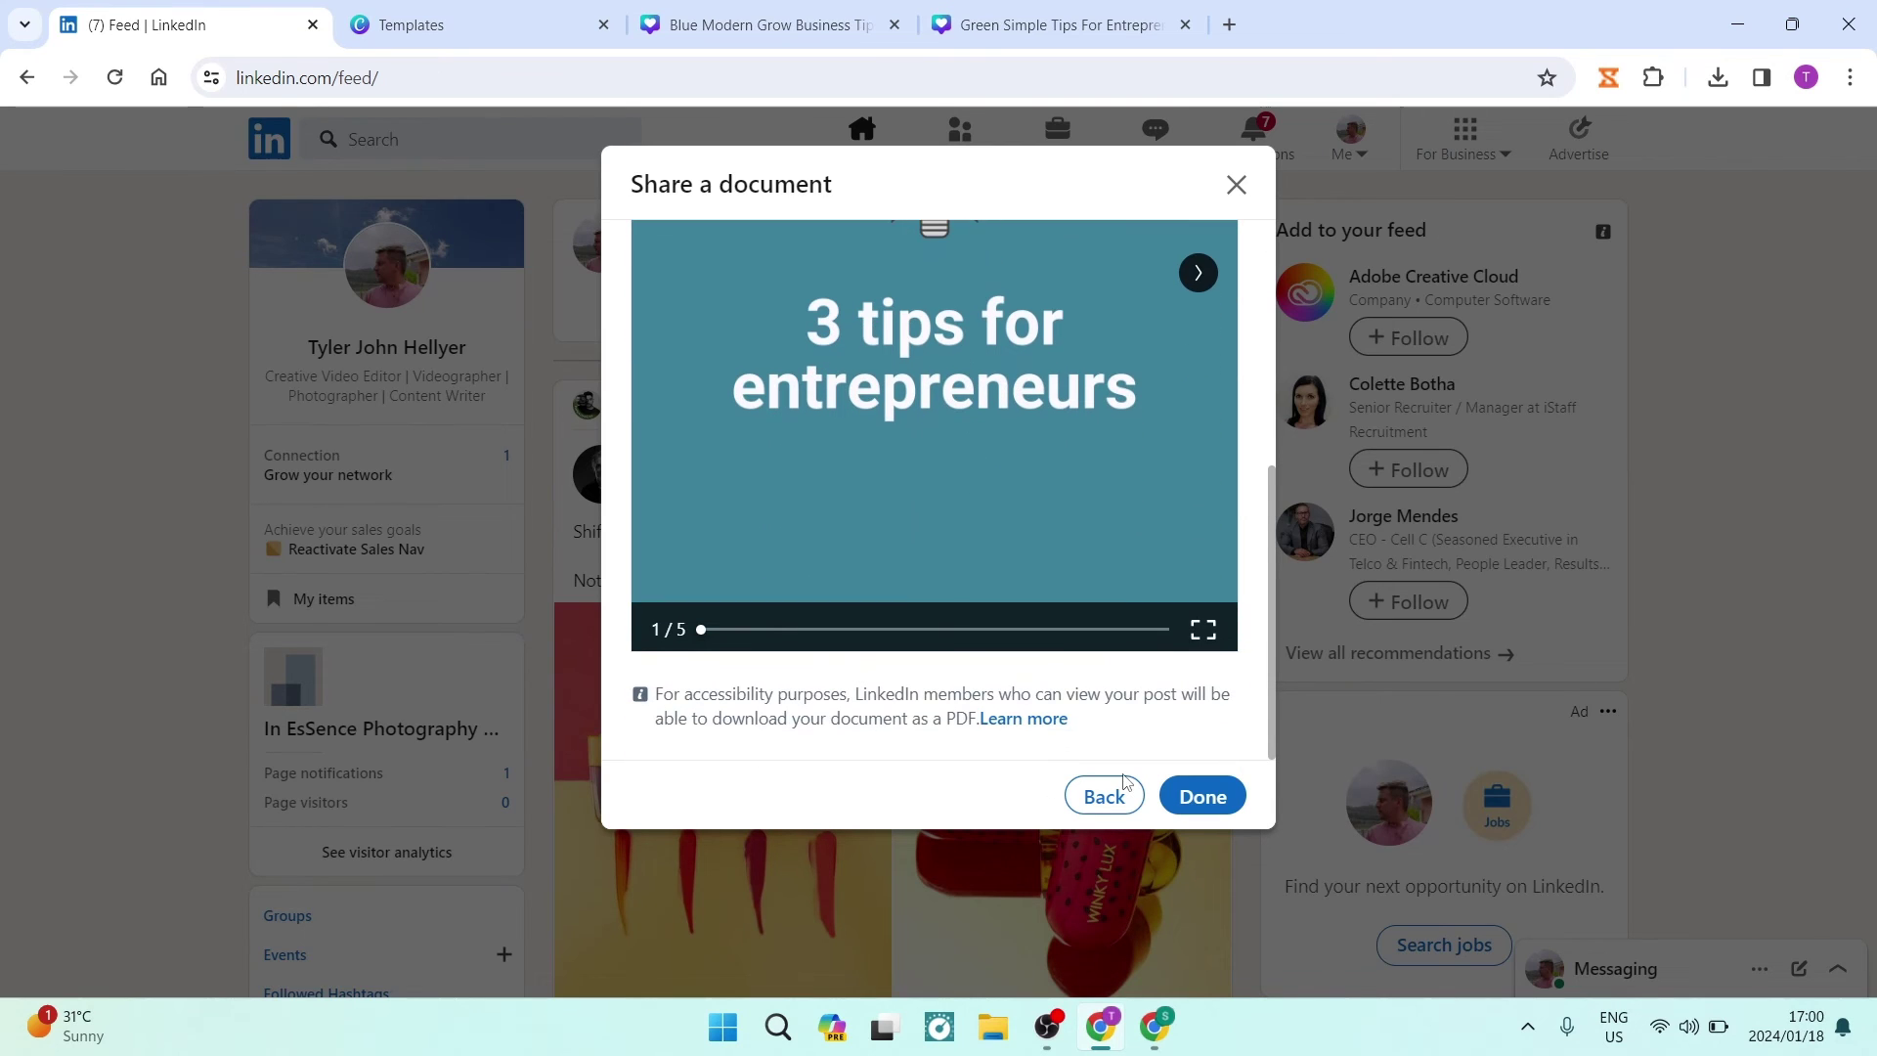
{"action": "left_click", "coordinate": [1202, 795]}
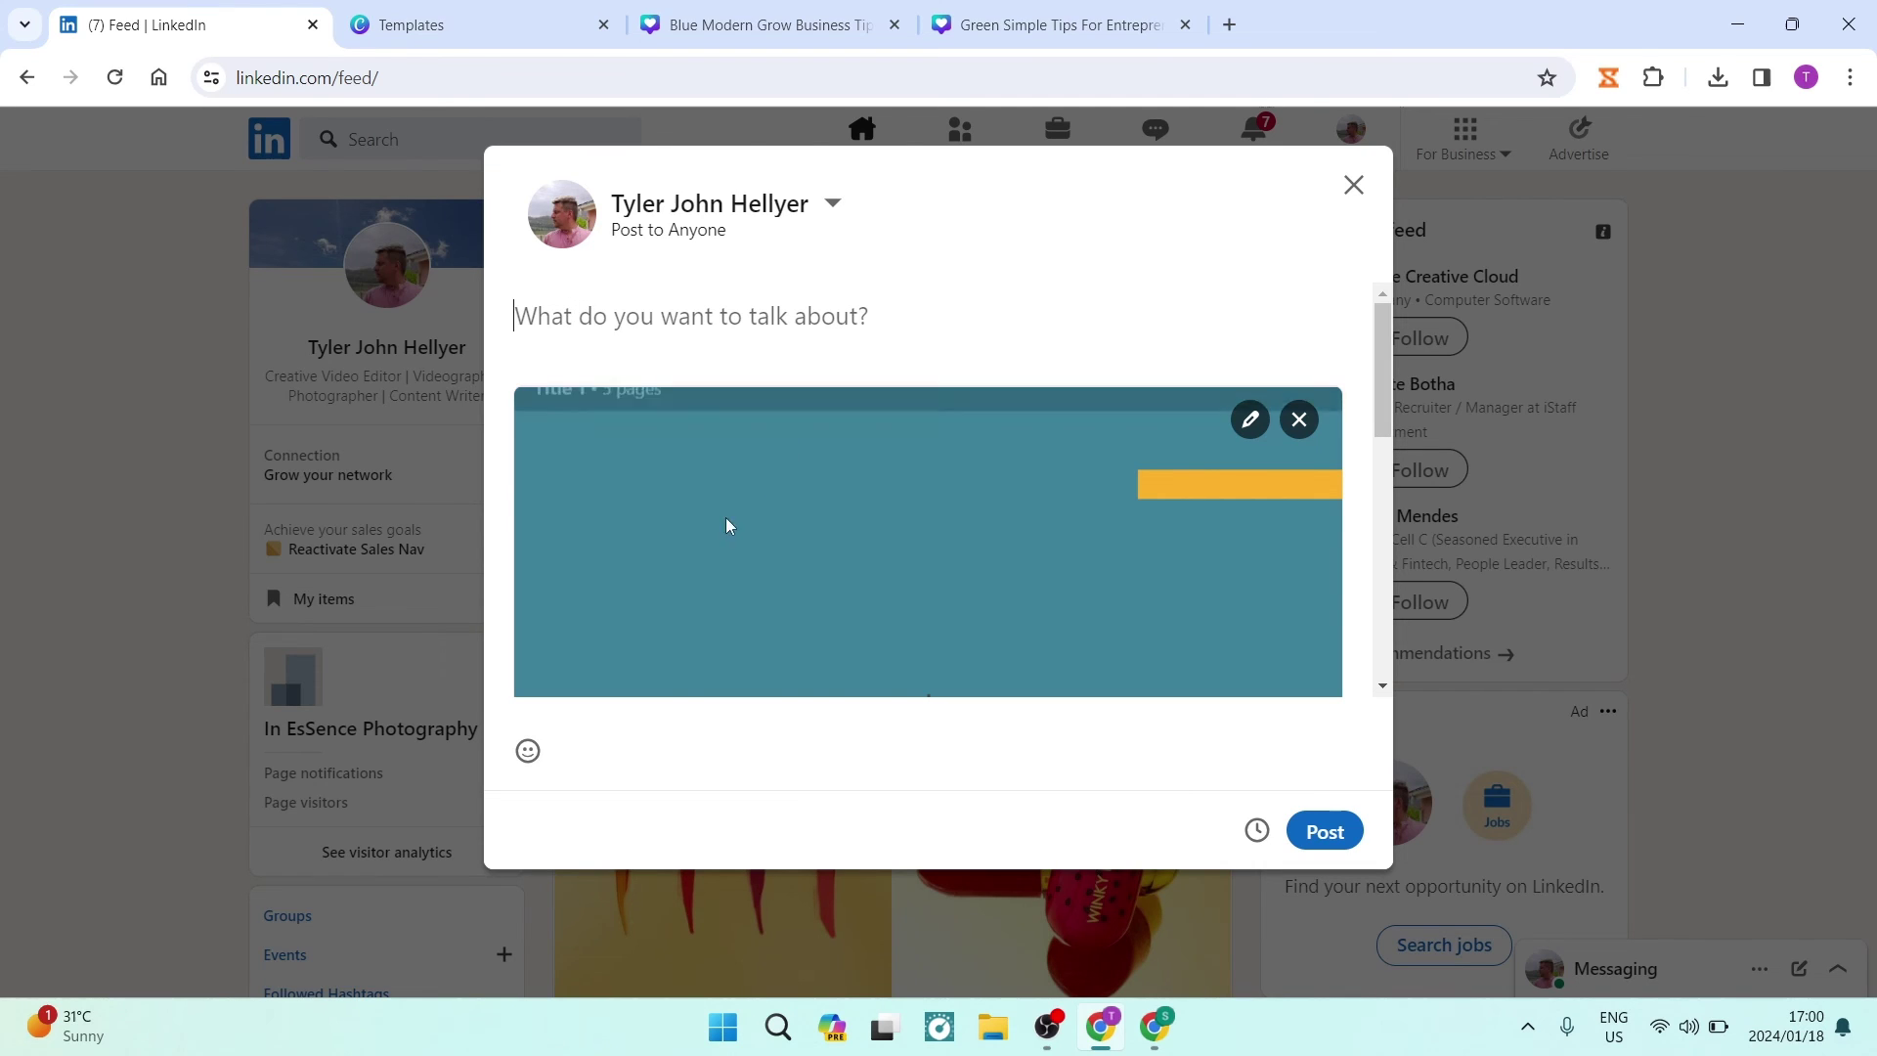
{"action": "scroll", "coordinate": [979, 394], "scroll_direction": "down", "scroll_amount": 3}
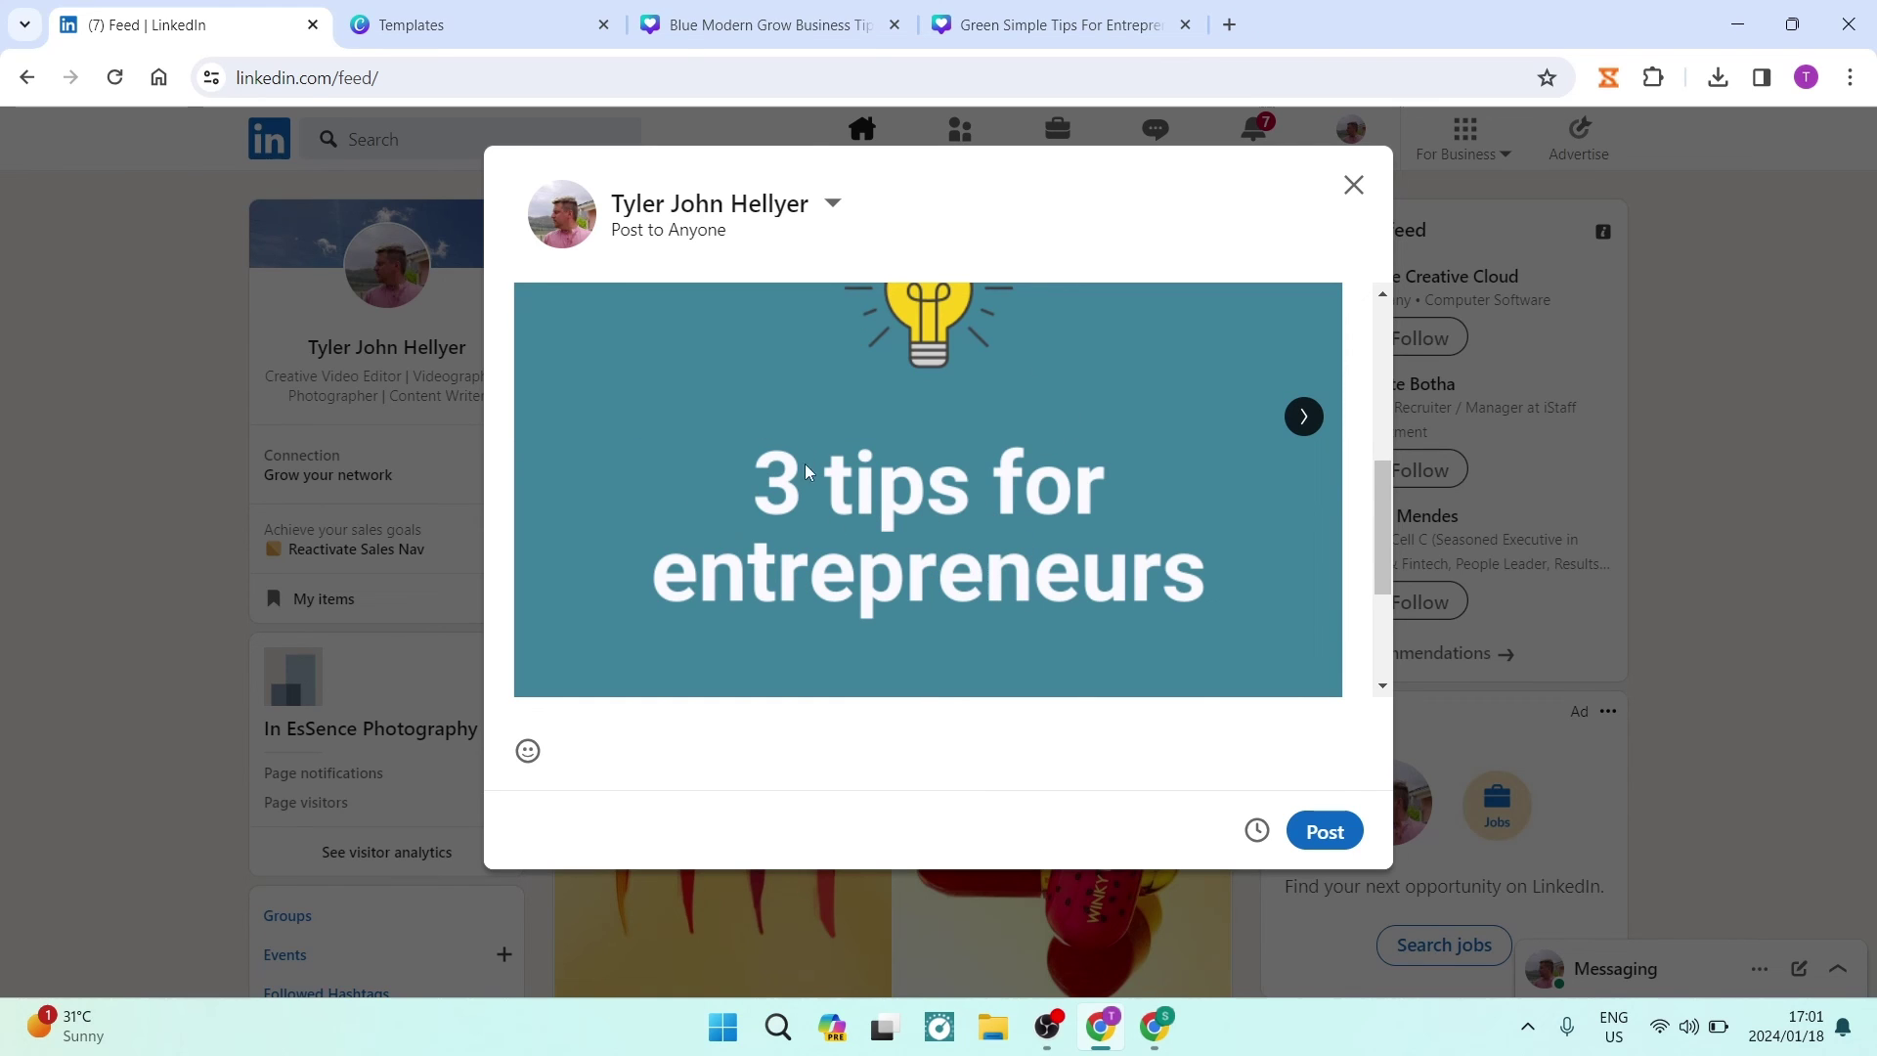
{"action": "scroll", "coordinate": [870, 554], "scroll_direction": "up", "scroll_amount": 3}
{"action": "scroll", "coordinate": [1075, 642], "scroll_direction": "down", "scroll_amount": 5}
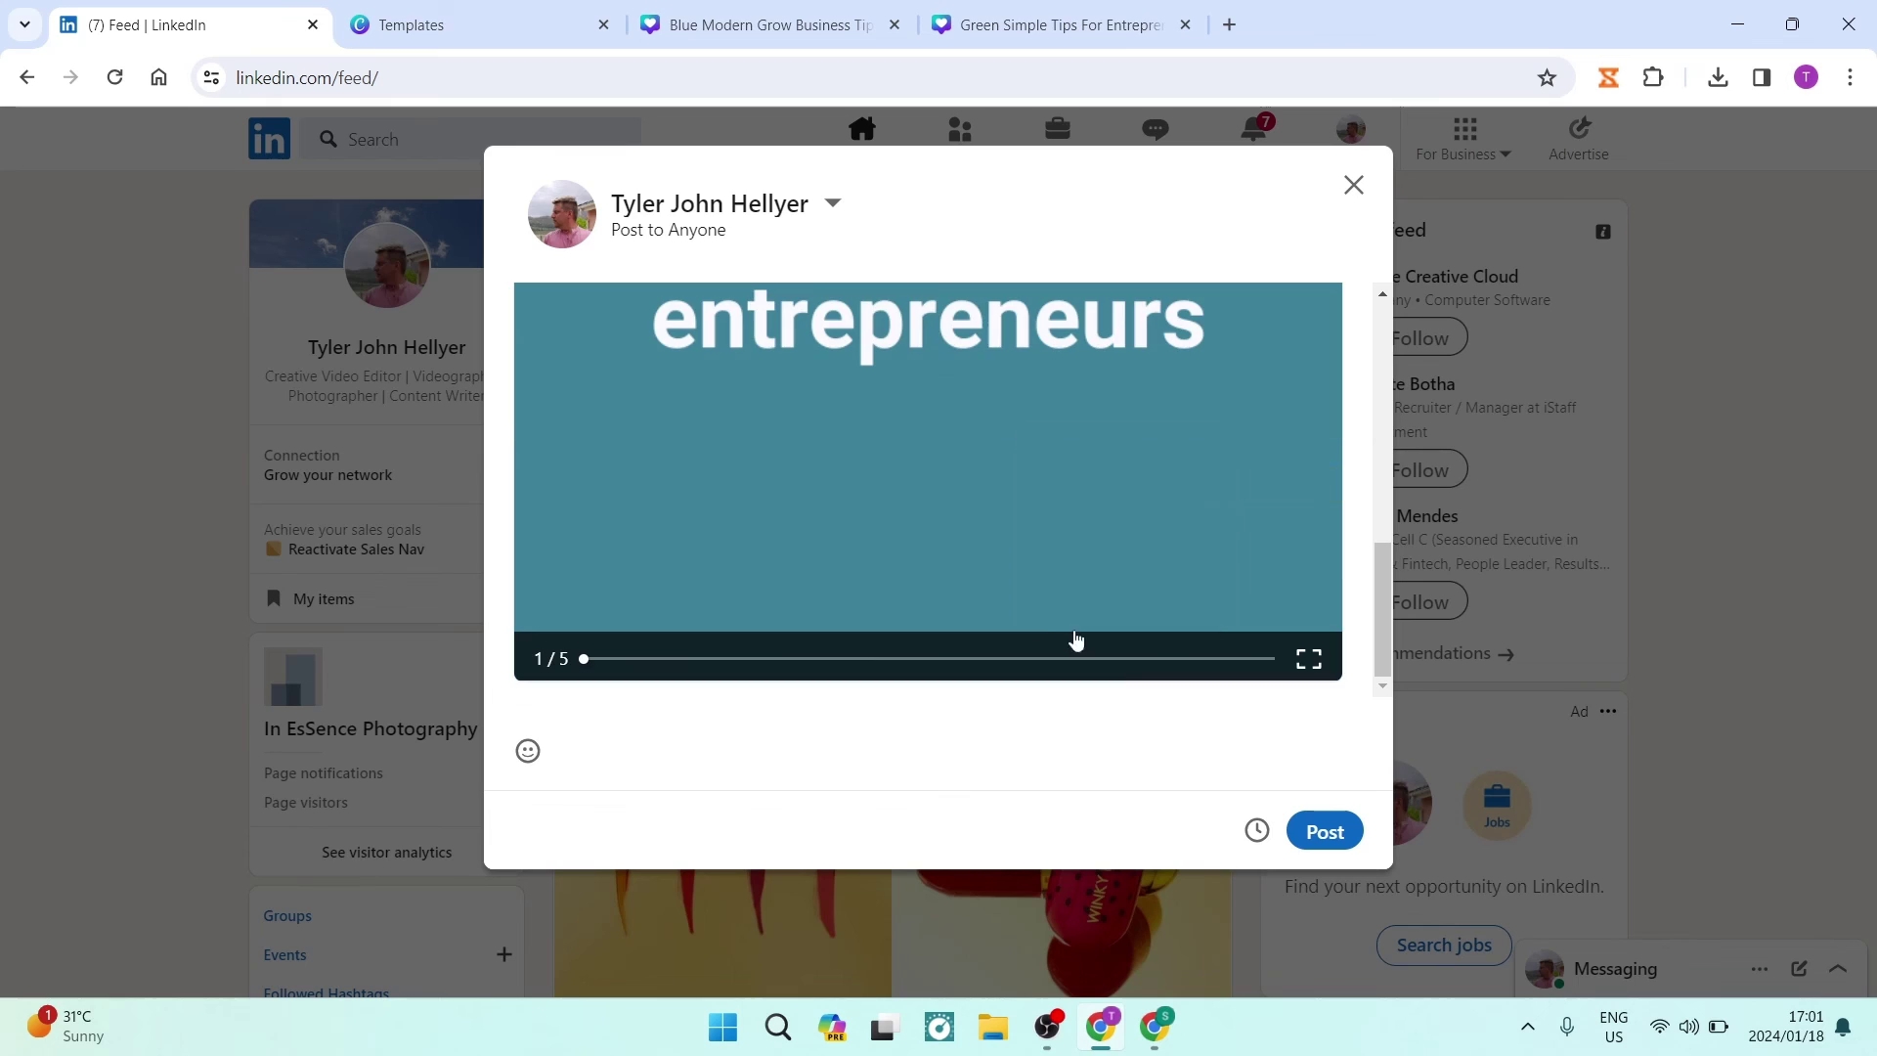